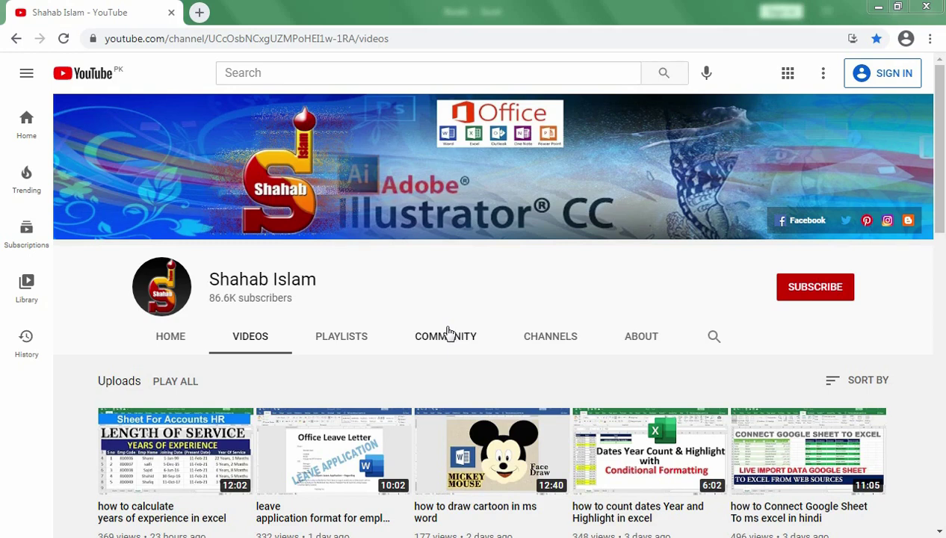
mouse_move(293, 484)
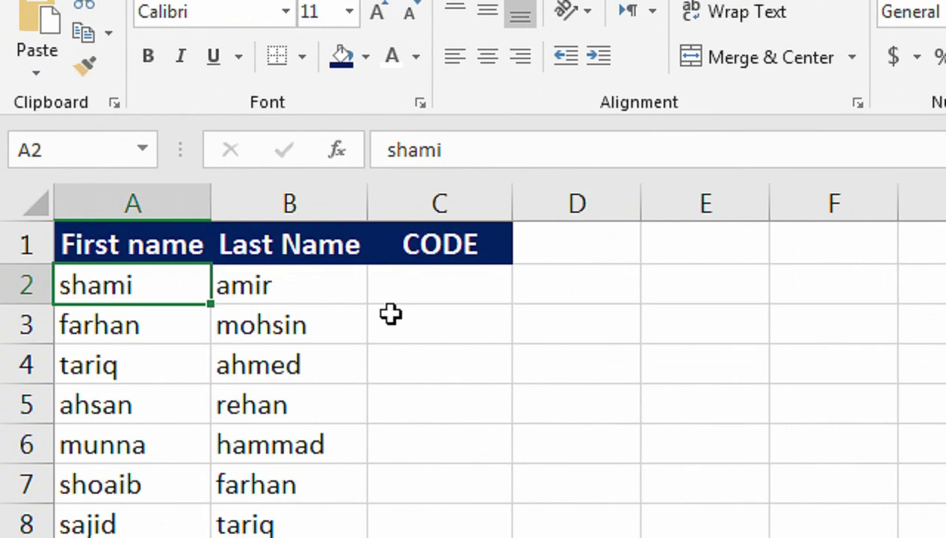
- Enter the formula =A2&RANDBETWEEN(1000,2000)&B2 in cell C2 of the CODE column
click(425, 288)
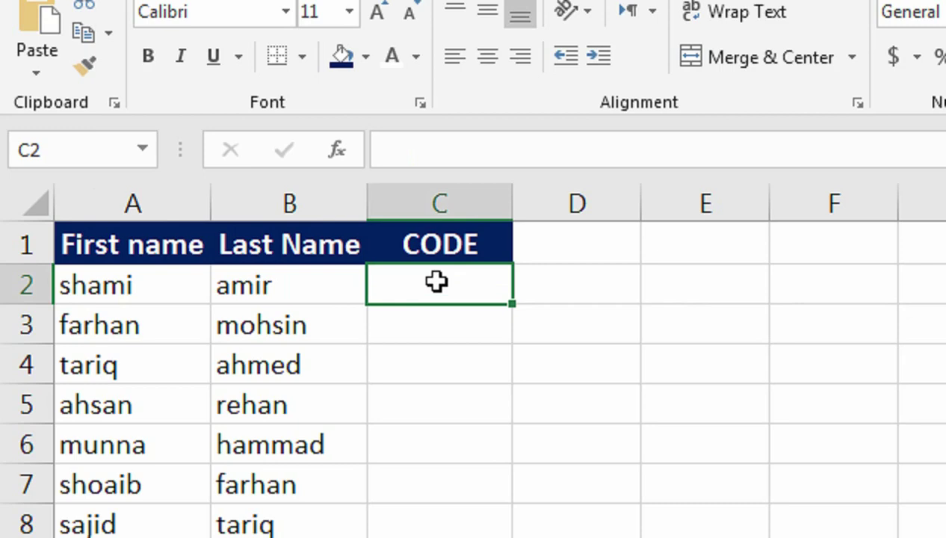
text(=)
key(Left)
key(Left)
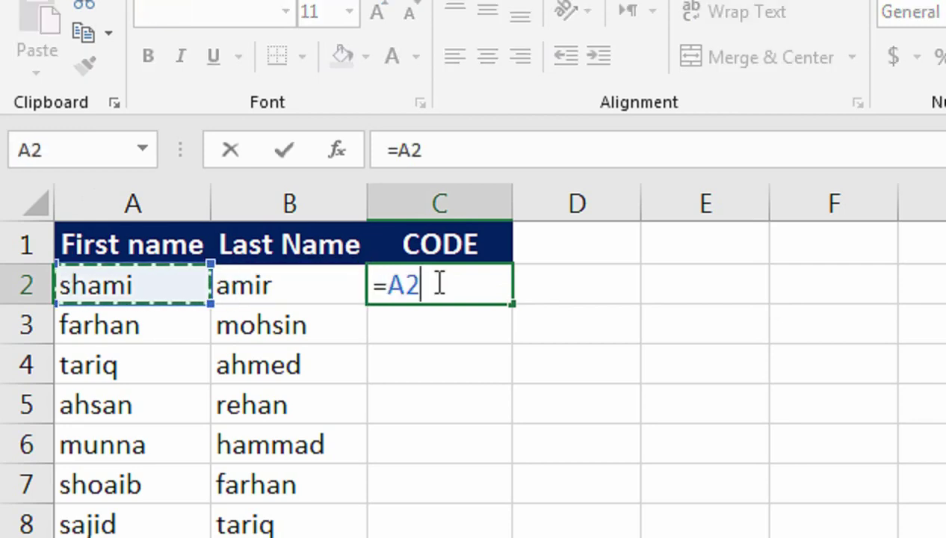
text(&)
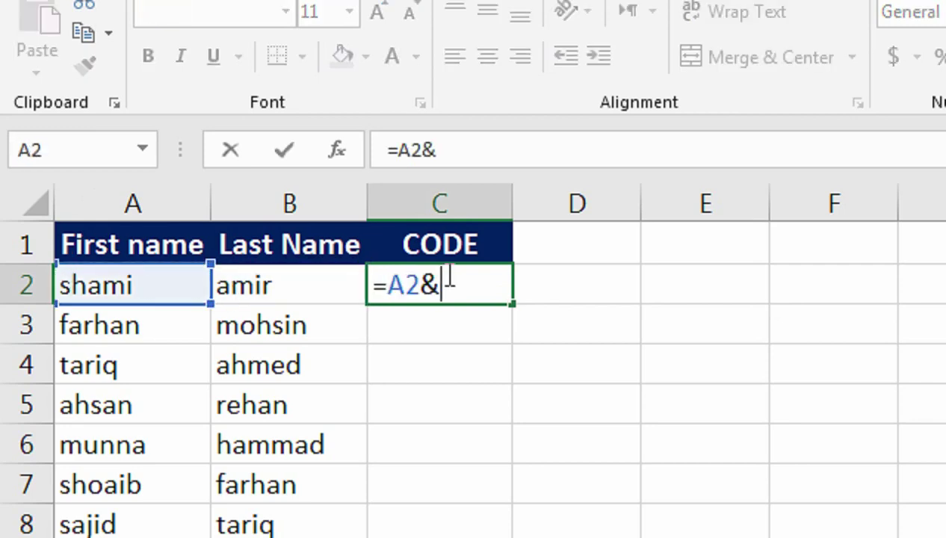
text(ran)
key(Down)
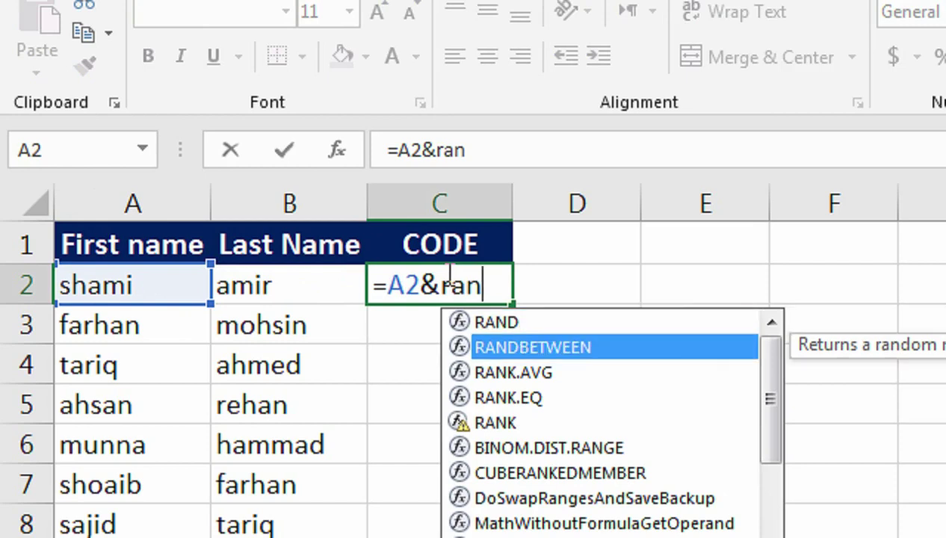
key(Tab)
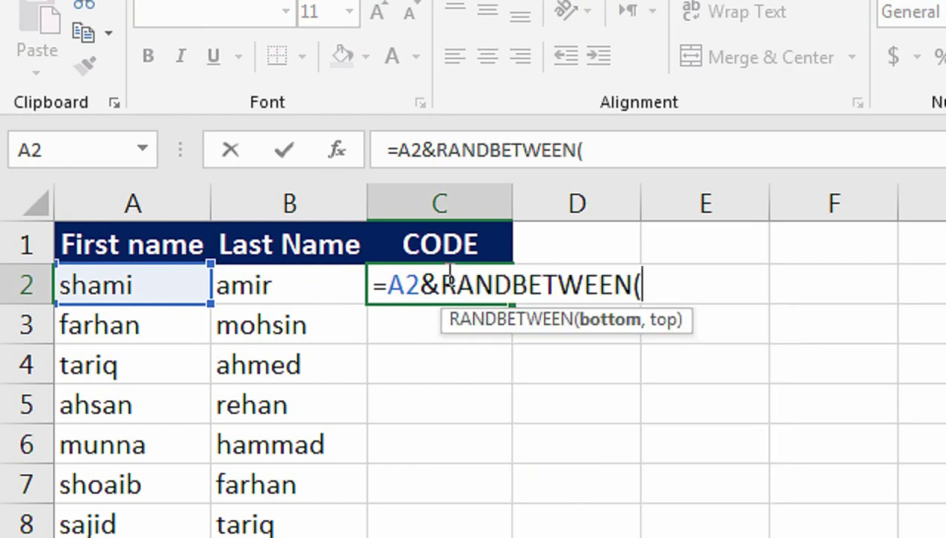
text(1000)
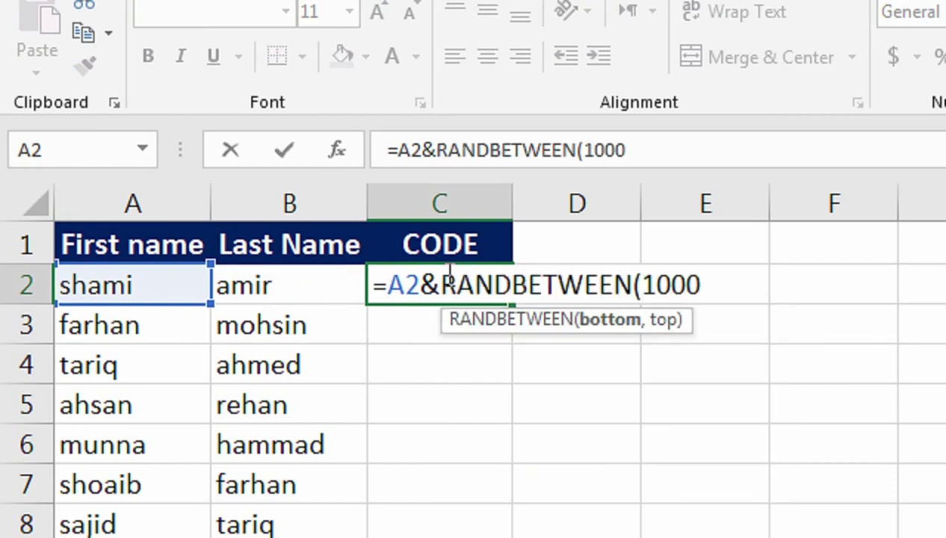
text(,2000))
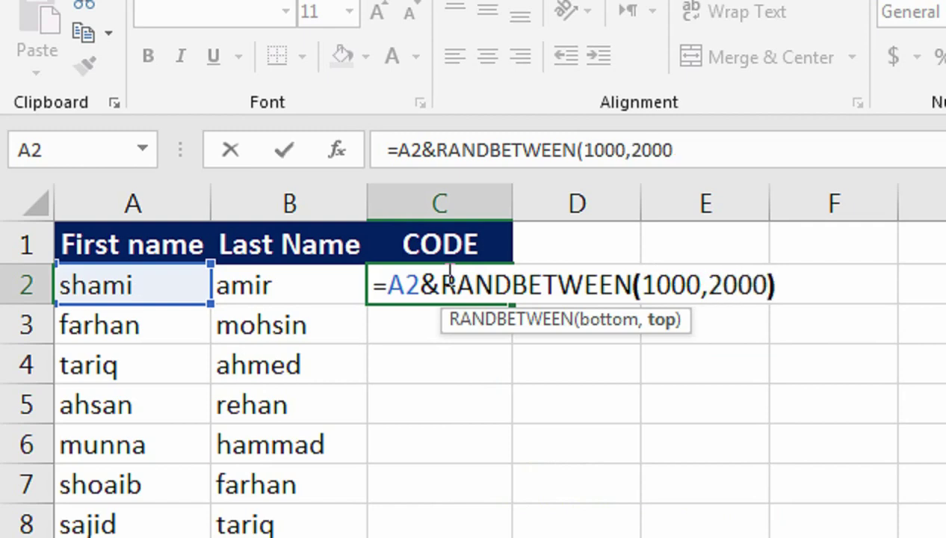
text(&)
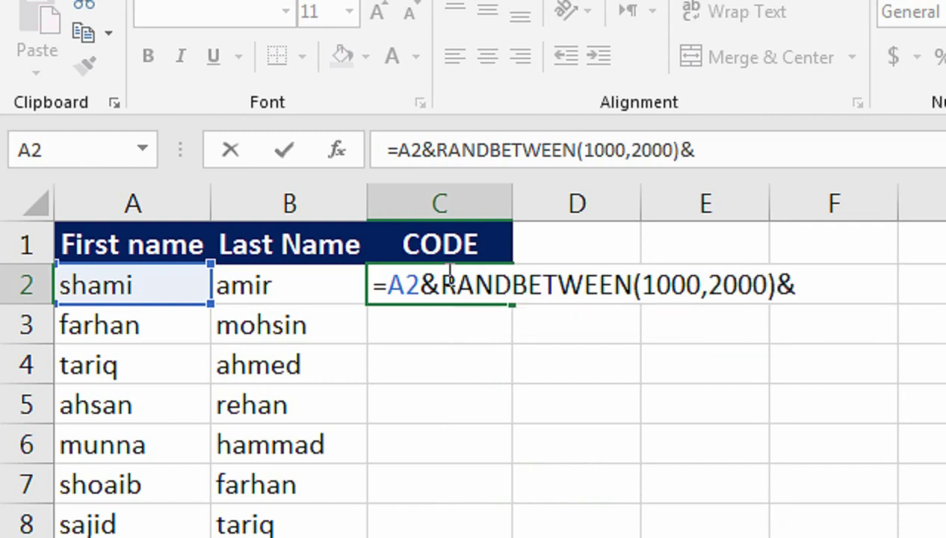
click(296, 284)
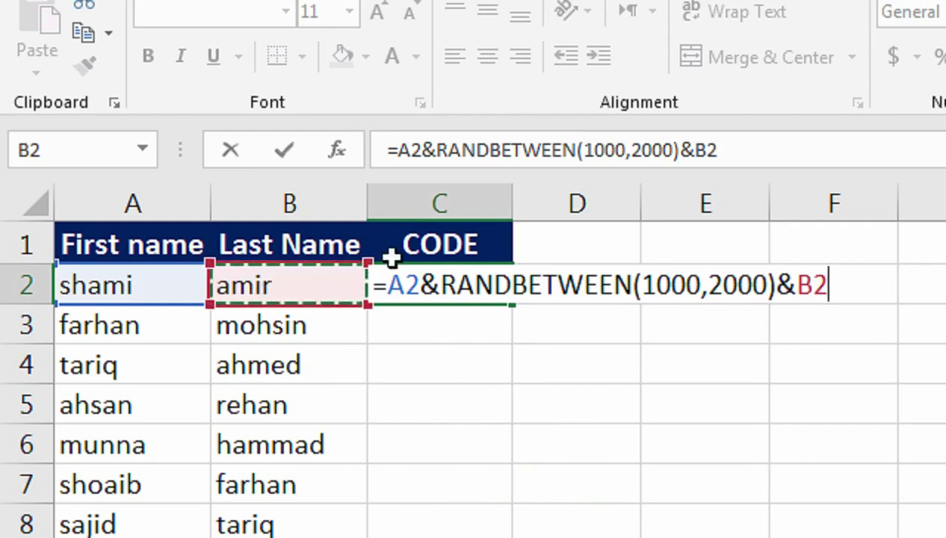
key(Return)
- Fill the code formula from C2 down the list and autofit the width of column C
click(487, 277)
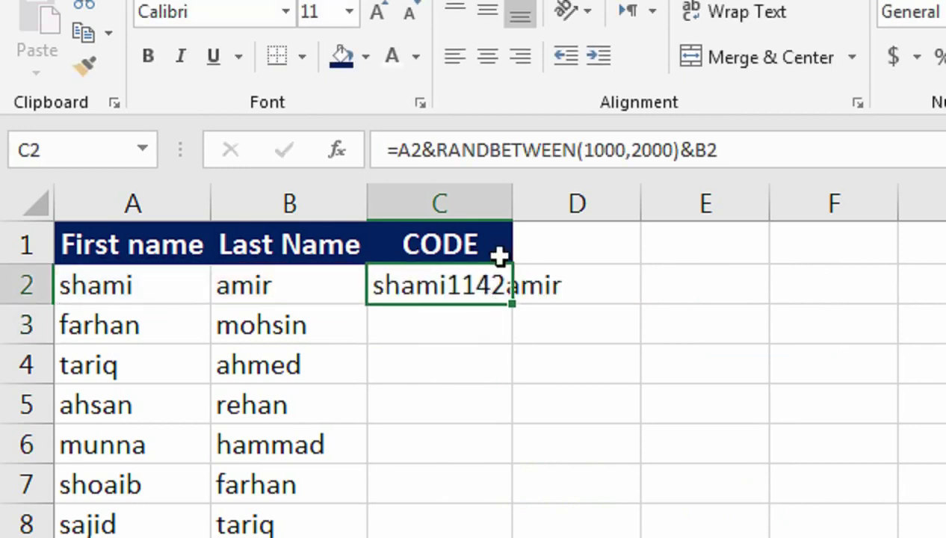
double_click(512, 204)
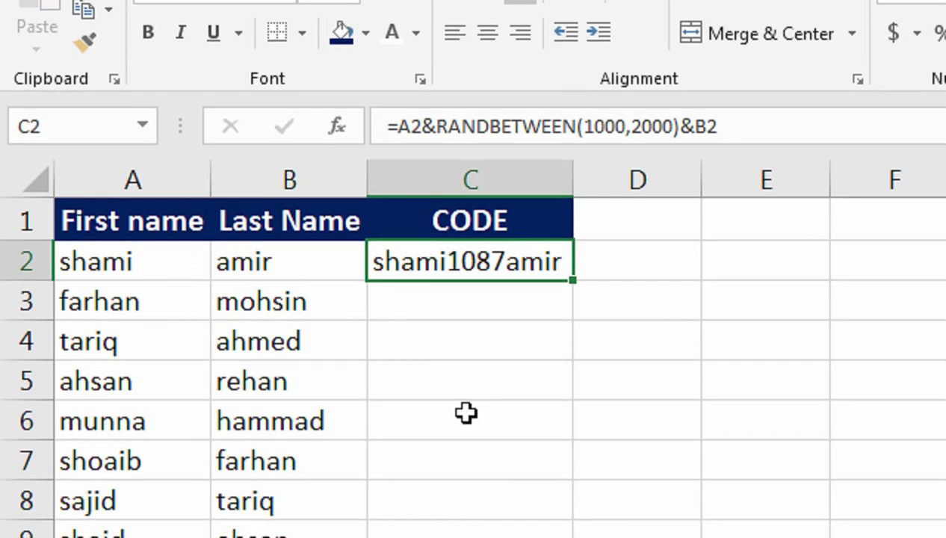
double_click(570, 269)
double_click(573, 172)
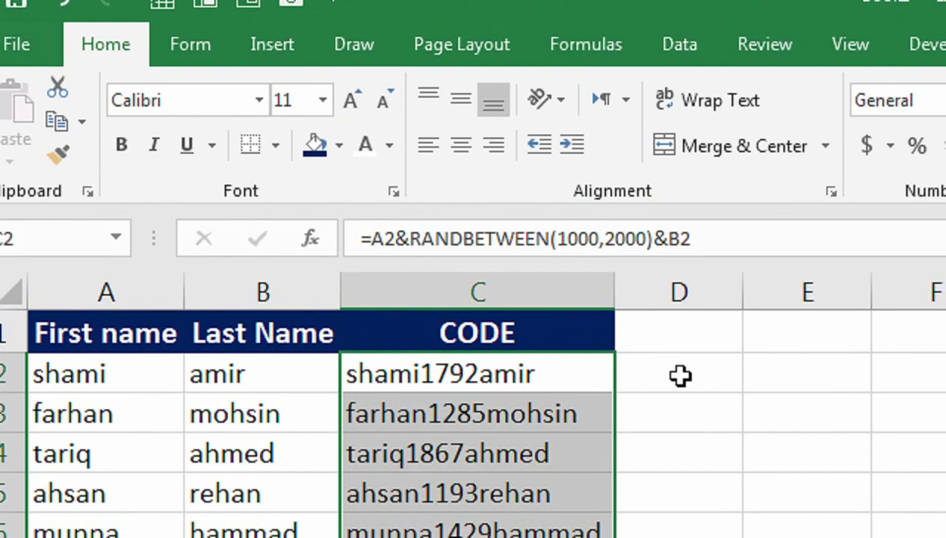
- Enter a test letter "i" in cell D2 to trigger recalculation of the codes, and clear it again
click(680, 375)
text(i)
click(695, 445)
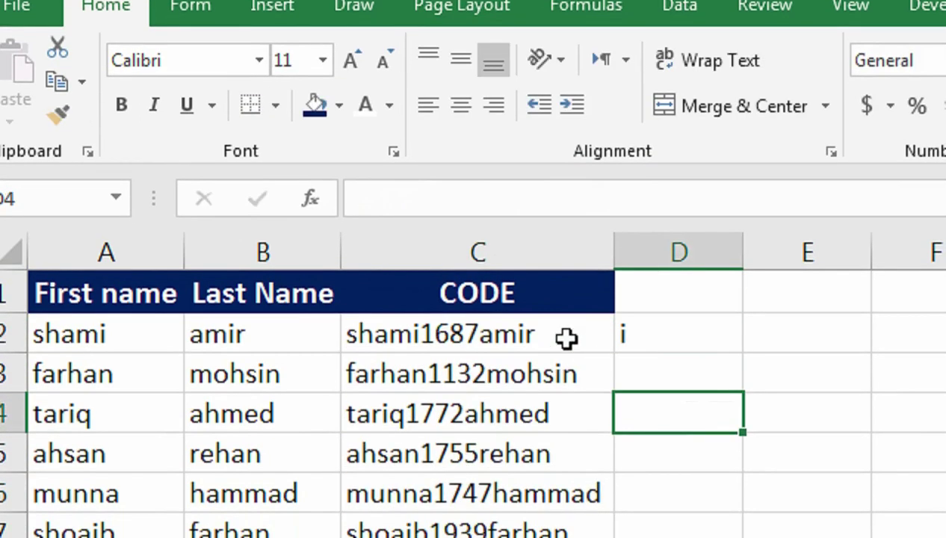
click(647, 376)
key(Delete)
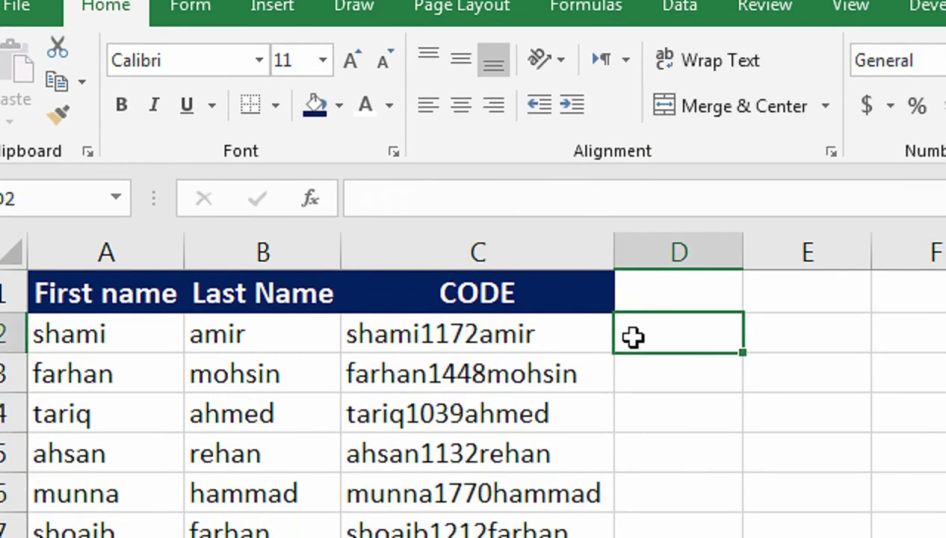
- Copy all the codes from C2 down and paste them in place as values only
click(562, 333)
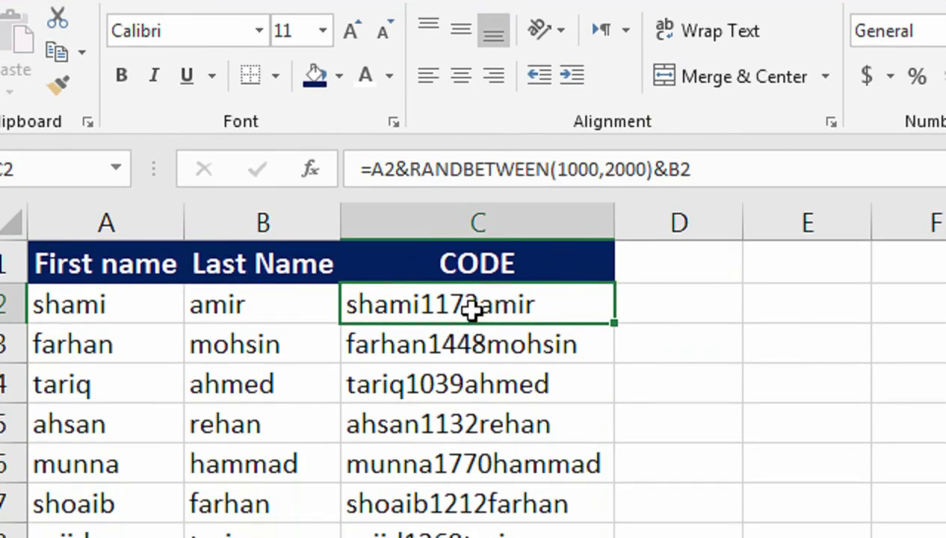
key(ctrl+shift+Down)
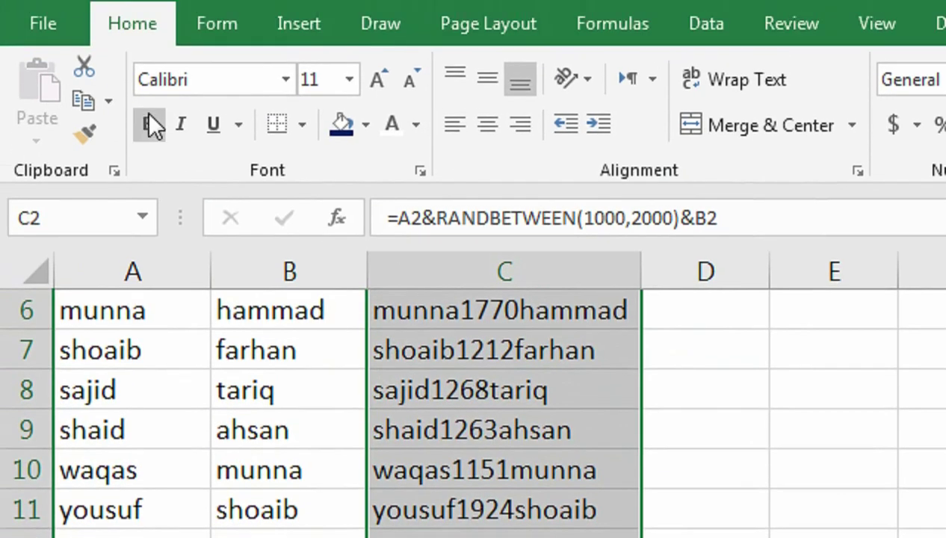
click(86, 58)
click(105, 162)
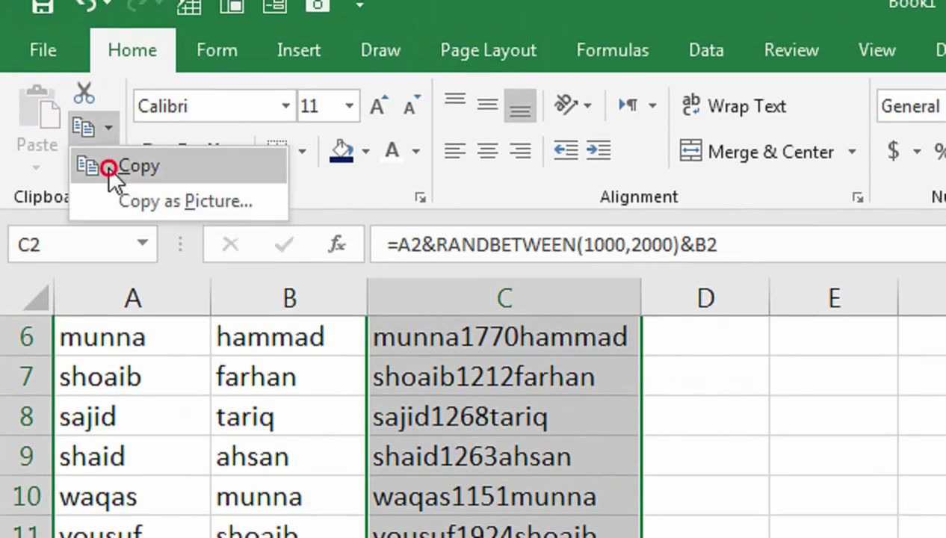
scroll(282, 253, up, 2)
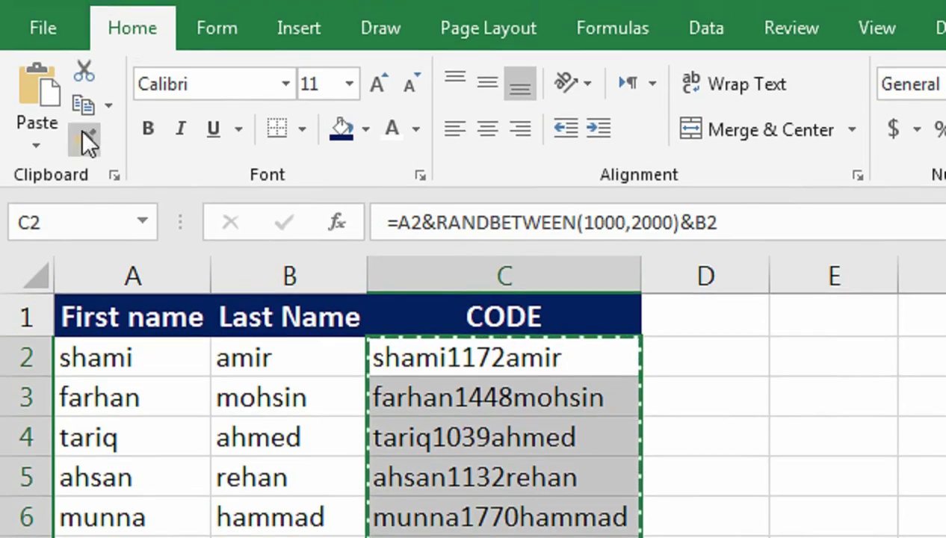
click(37, 143)
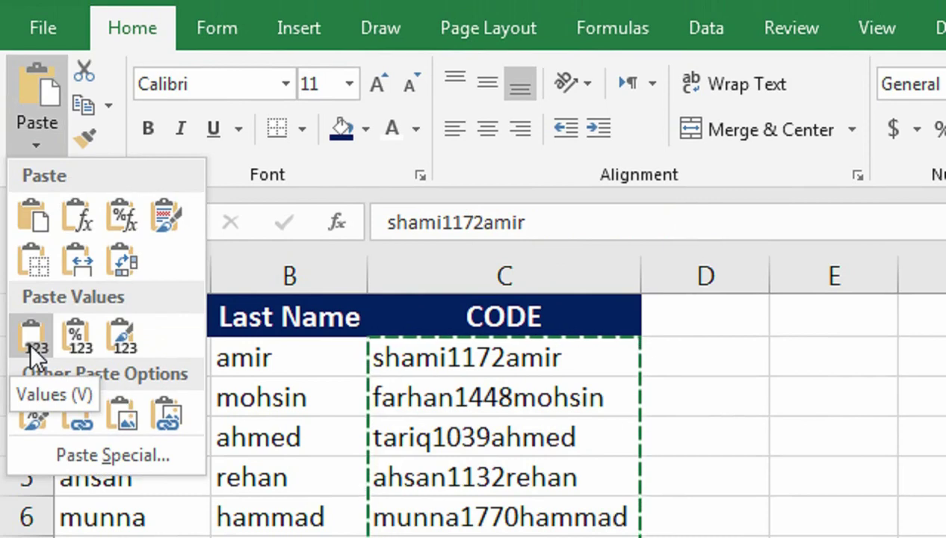
click(30, 341)
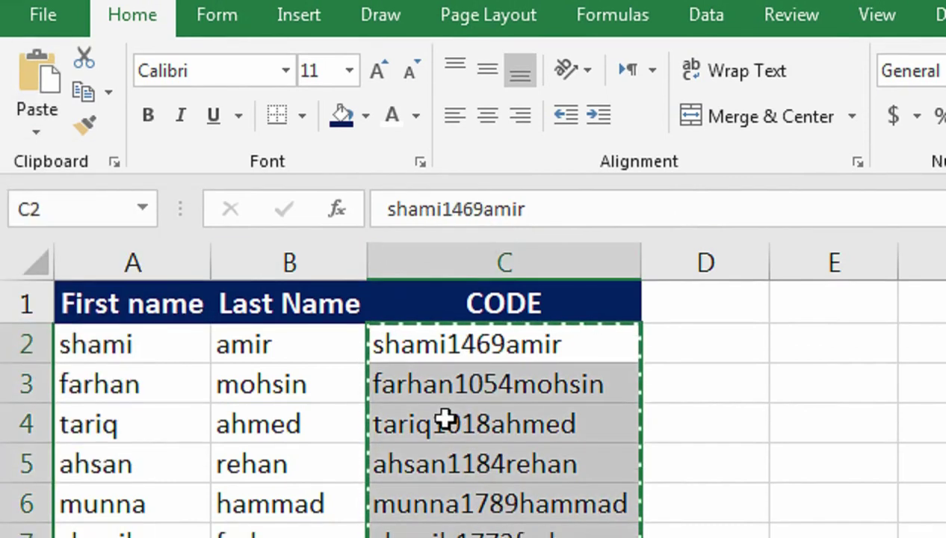
- Enter a test value of 7 in cell D2 to check that the codes are fixed, and clear it
click(453, 398)
click(733, 361)
click(679, 411)
click(659, 338)
text(7)
key(Return)
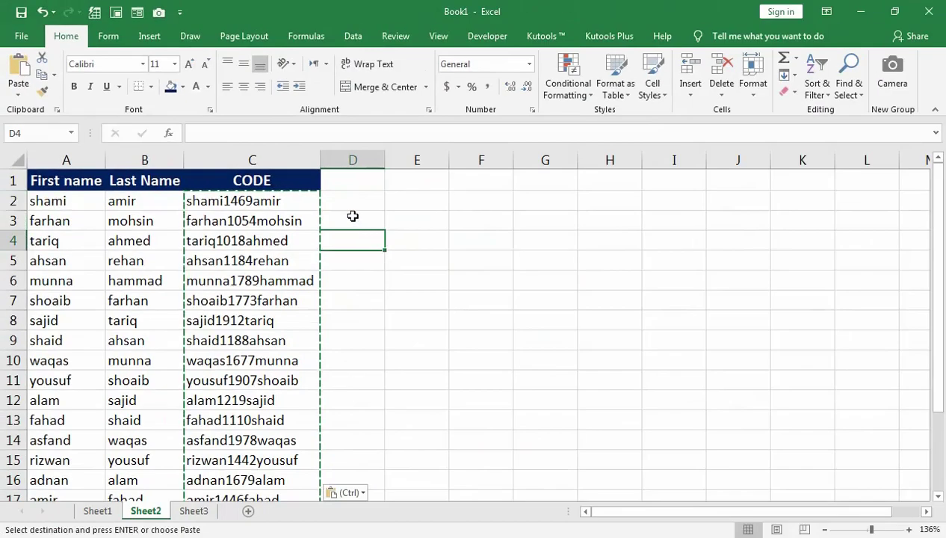
click(335, 208)
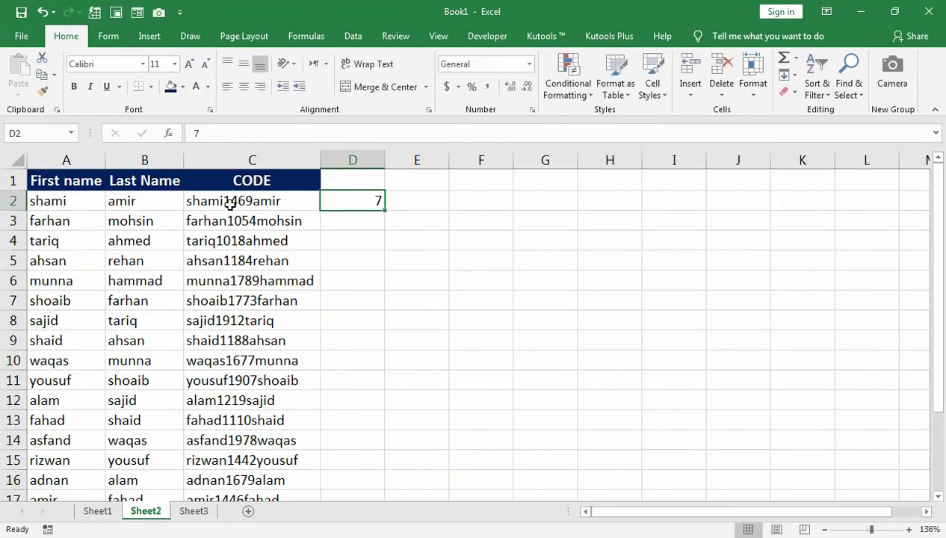
key(Delete)
- Enter the formula =LEN(C2) in cell D2 and fill it down the list to count each code's characters
text(=)
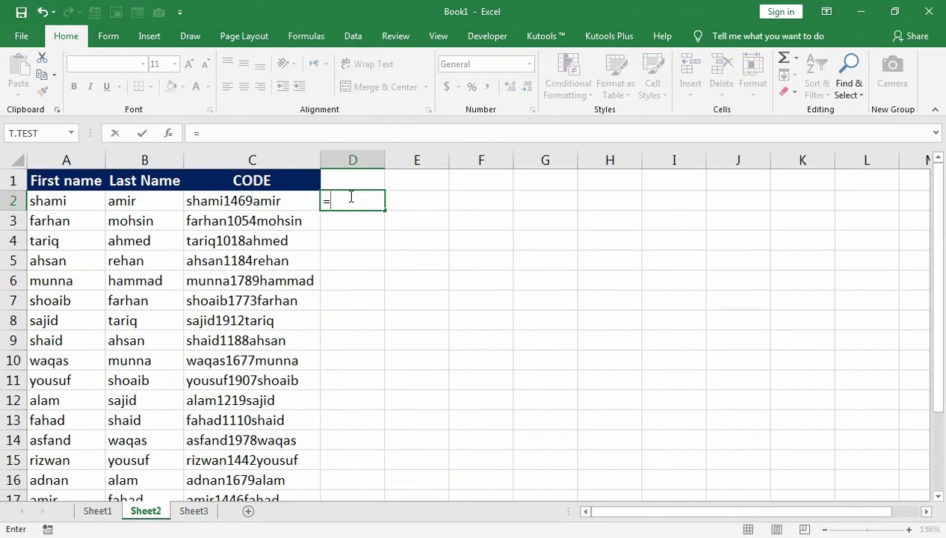
text(len)
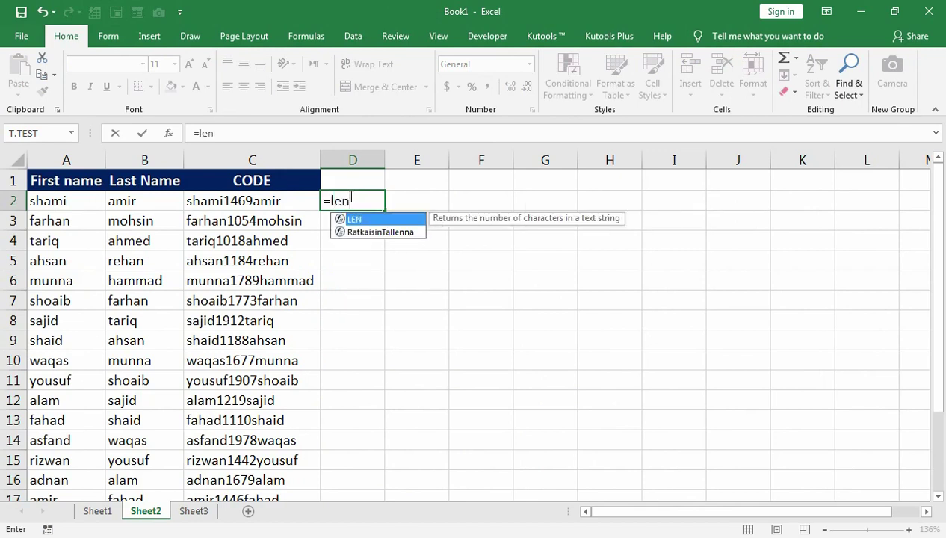
key(Tab)
key(Left)
text())
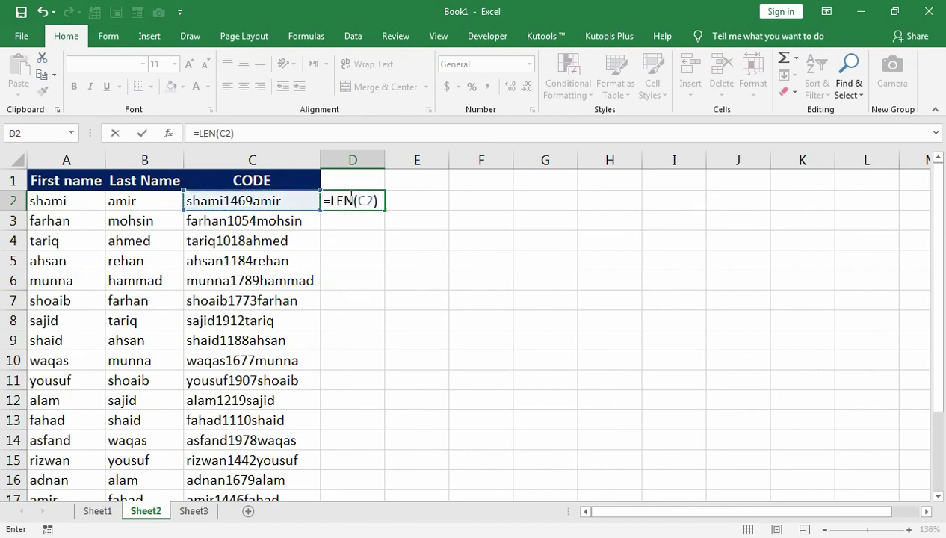
key(Return)
click(350, 195)
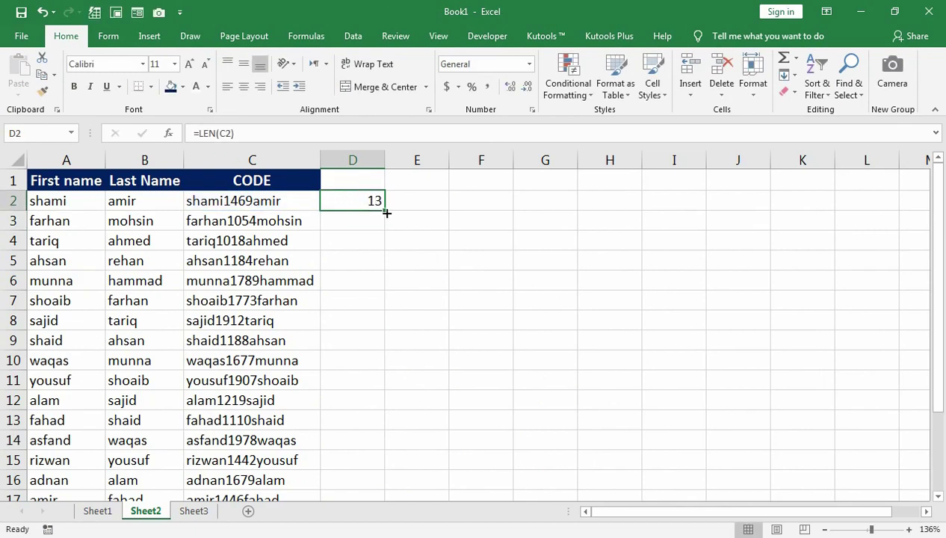
double_click(385, 210)
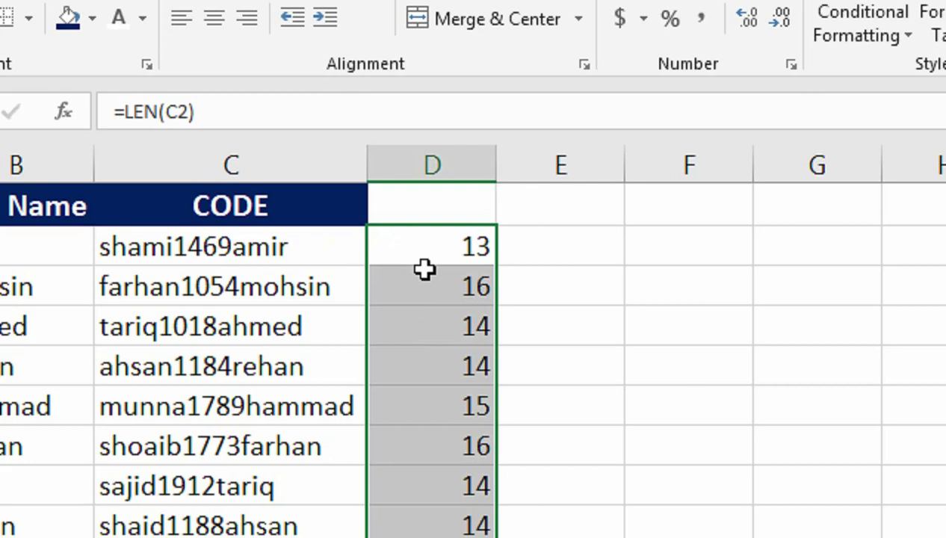
- Clear the whole range of LEN formulas from column D
key(ctrl+shift+Down)
key(ctrl+shift+Up)
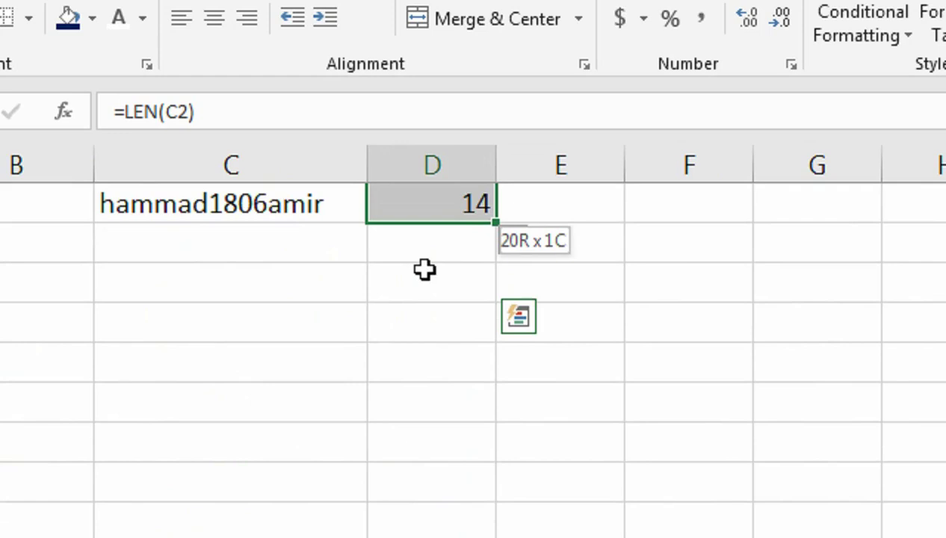
key(Delete)
- Add the header "2nd Code" in cell D1 and autofit the width of column D
key(Up)
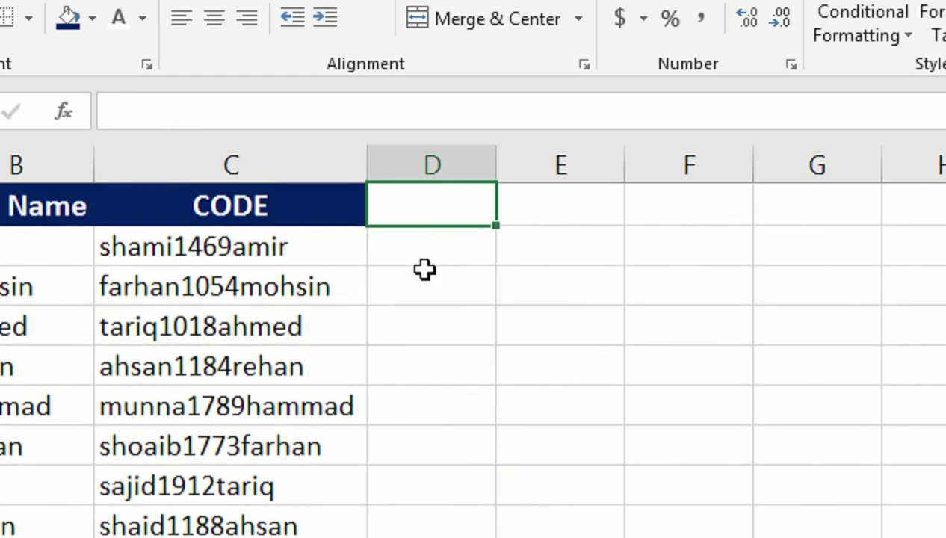
text(2)
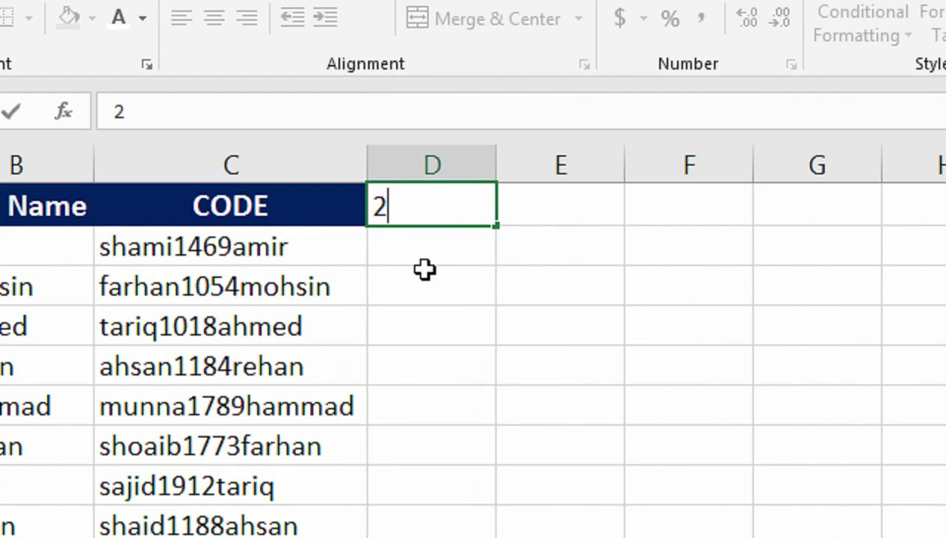
text(nd )
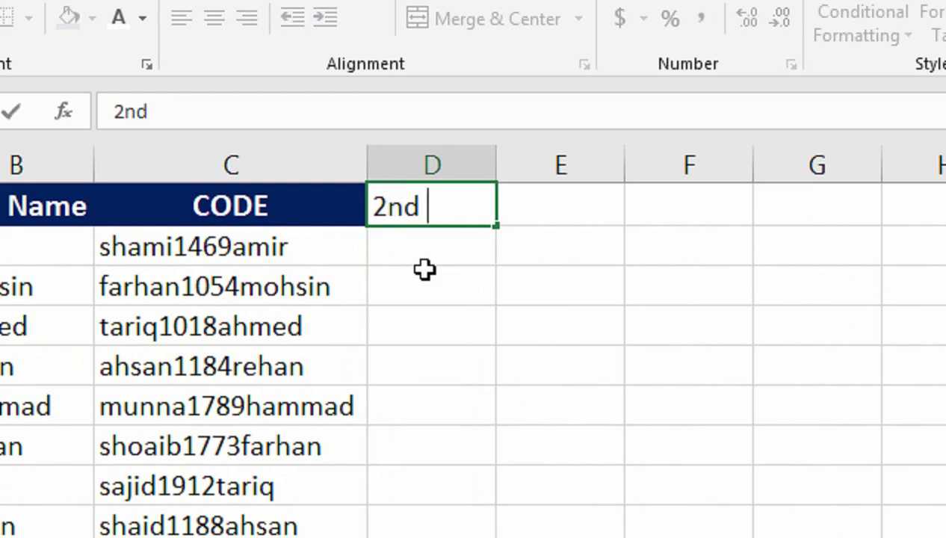
text(Code)
key(Return)
key(Up)
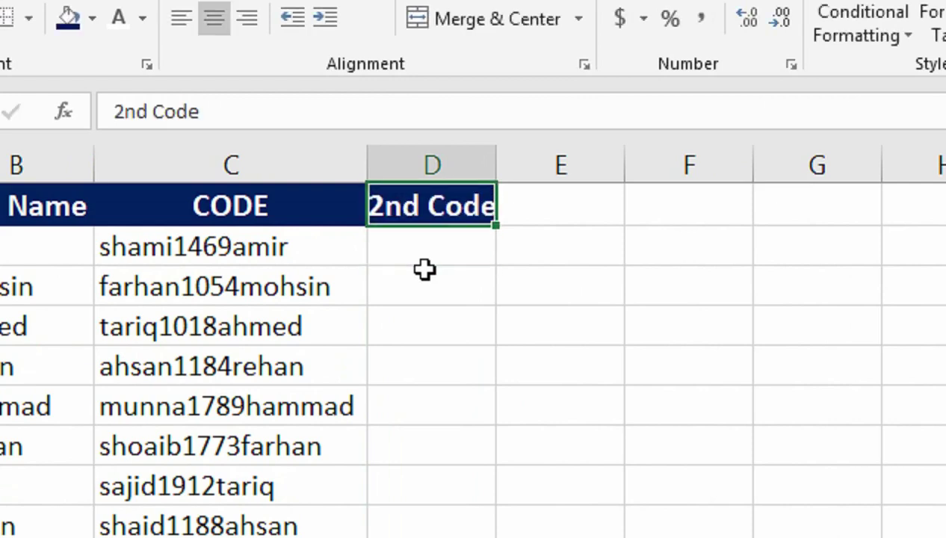
double_click(496, 164)
- Start a formula in cell D2 with =LEFT(A2,3)& to take the first three letters of the first name
click(467, 256)
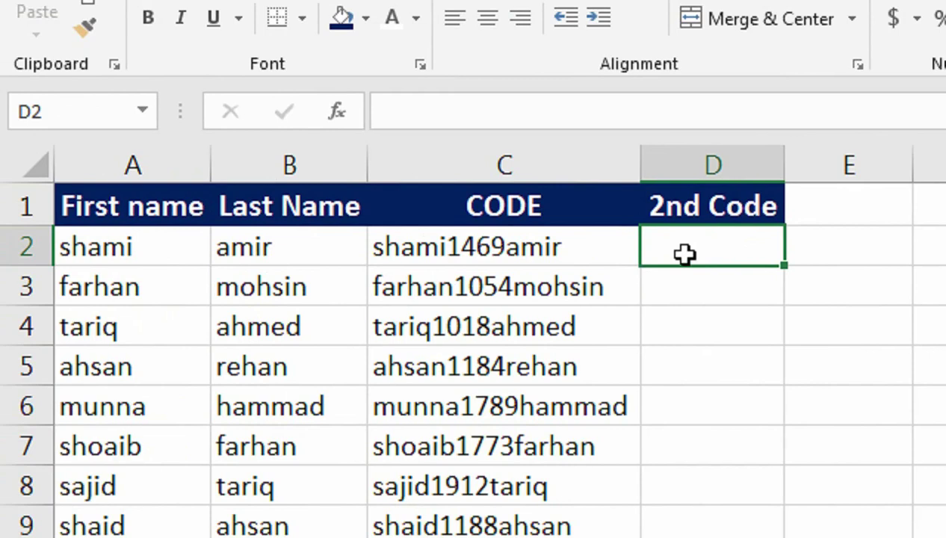
text(=)
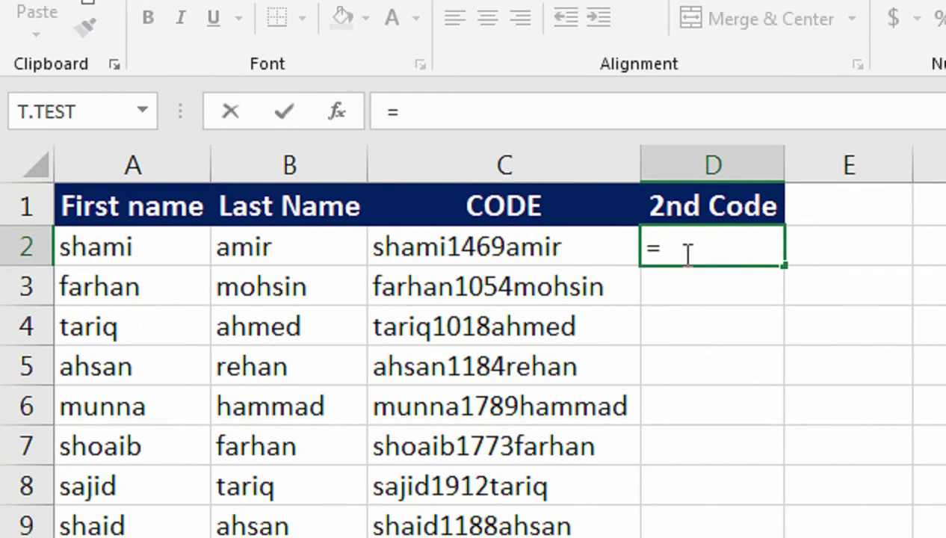
text(le)
key(Tab)
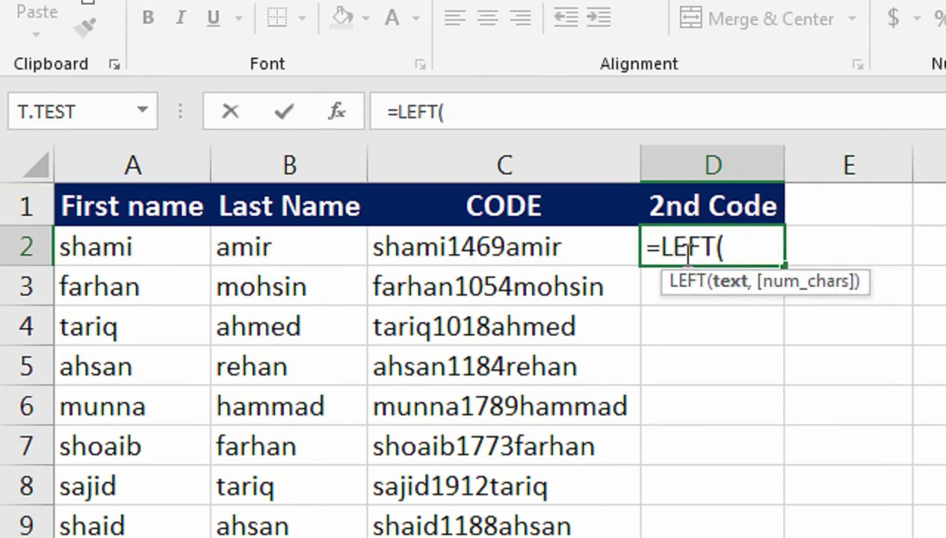
key(Left)
key(Left)
key(Left)
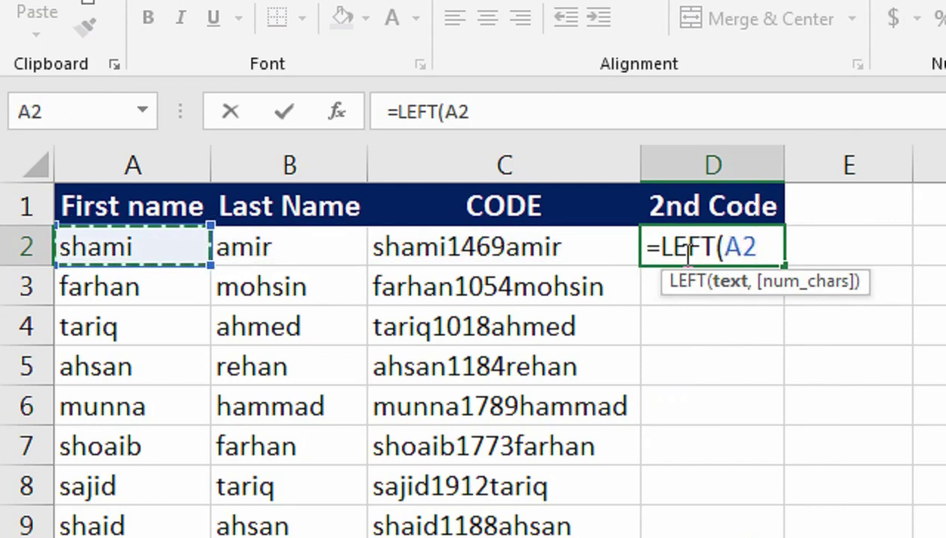
text(,3)&)
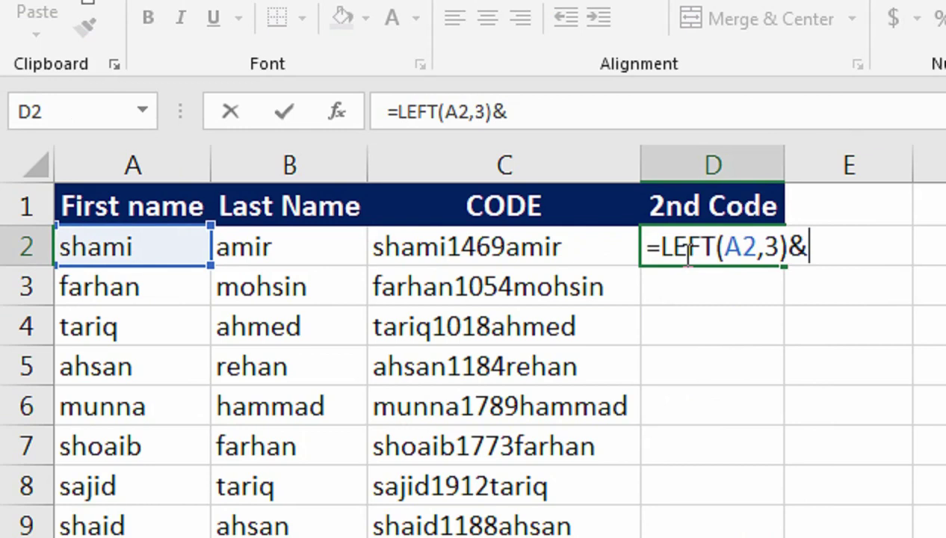
- Append RANDBETWEEN(1000,2000) to the D2 formula to add a four-digit random number
text(ran)
key(Down)
key(Tab)
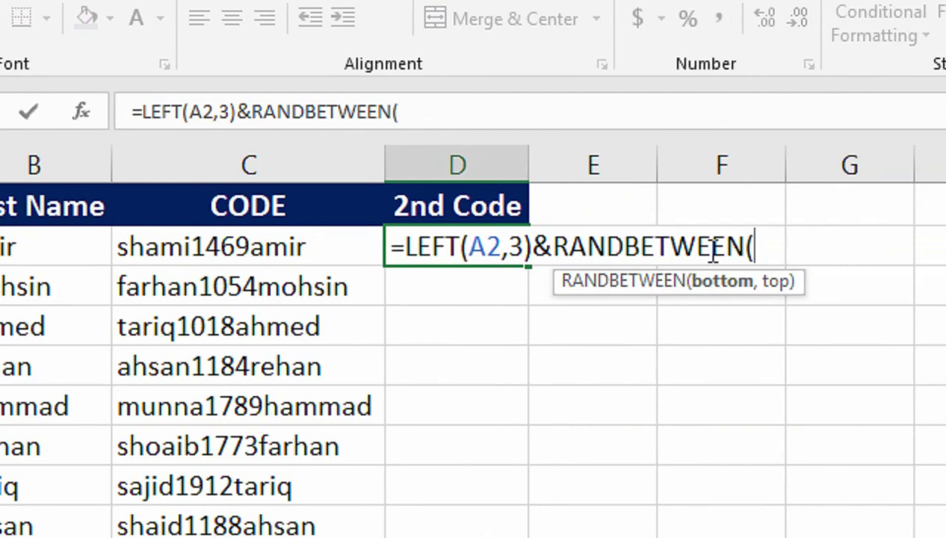
text(1000,2000)
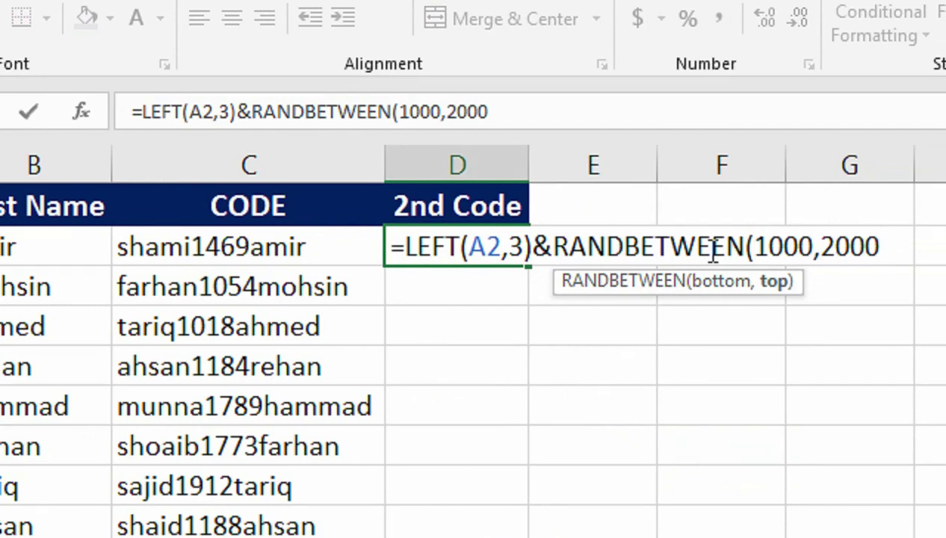
text())
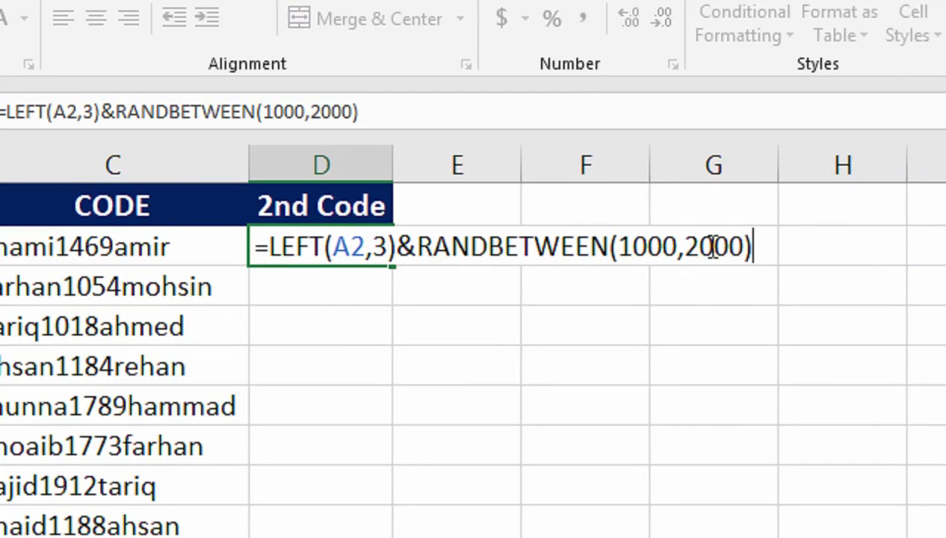
- Complete the D2 formula with &LEFT(B2,2) for the last name's first two letters and fill it down the list
text(&)
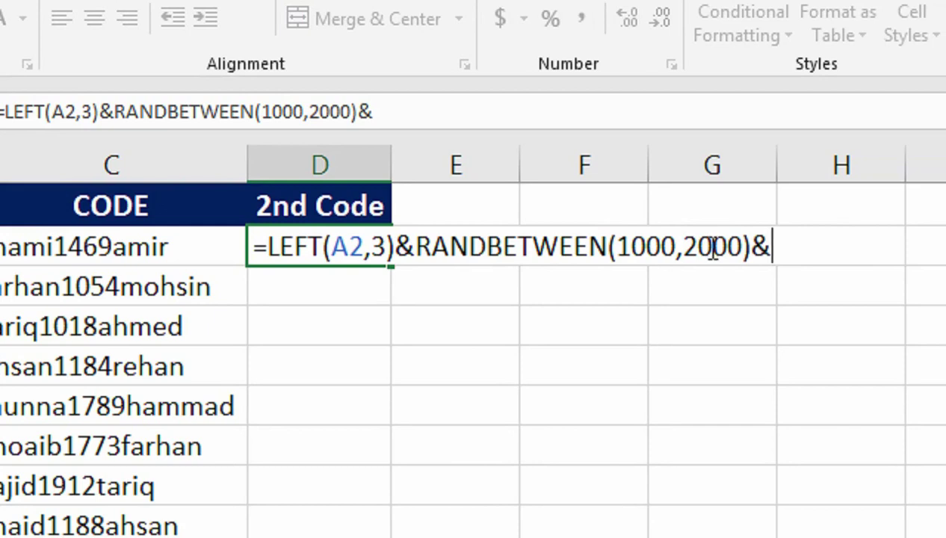
text(left)
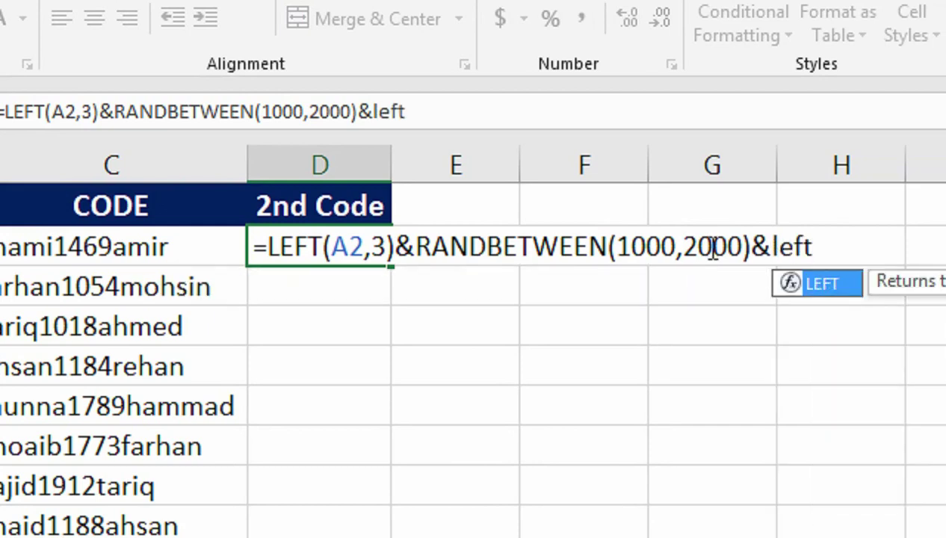
key(Tab)
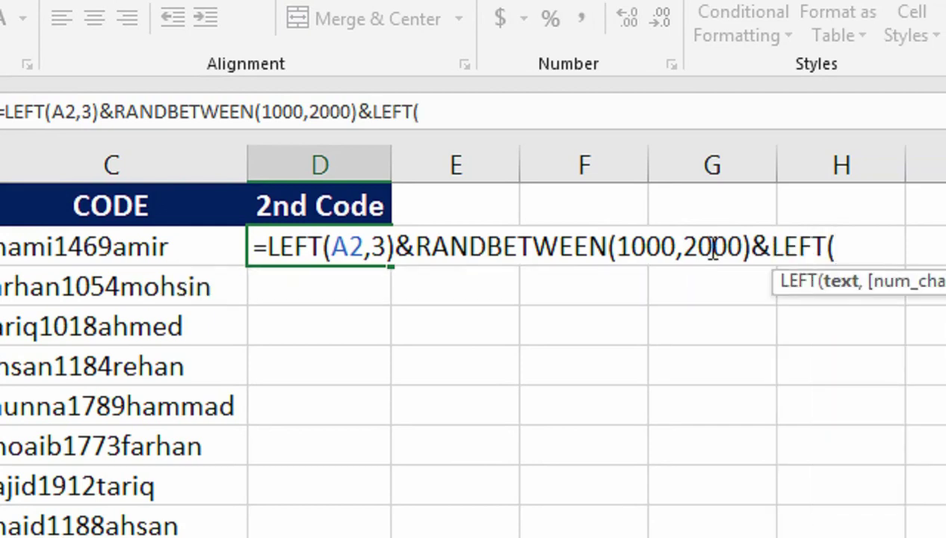
key(Left)
key(Left)
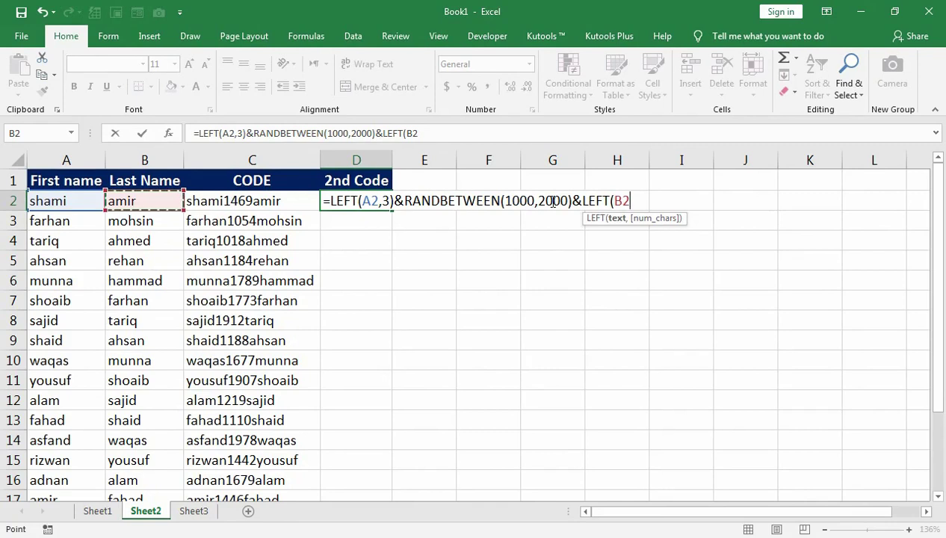
text(,2)
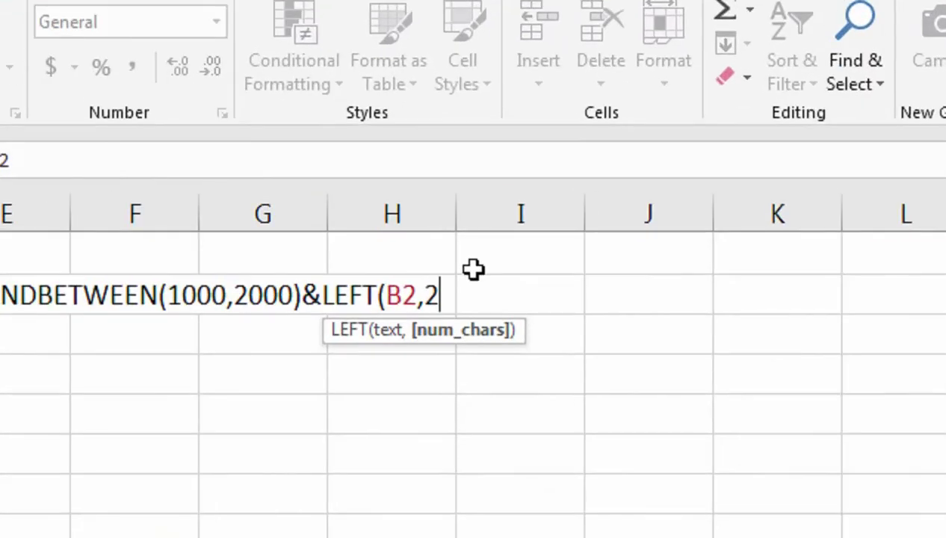
text())
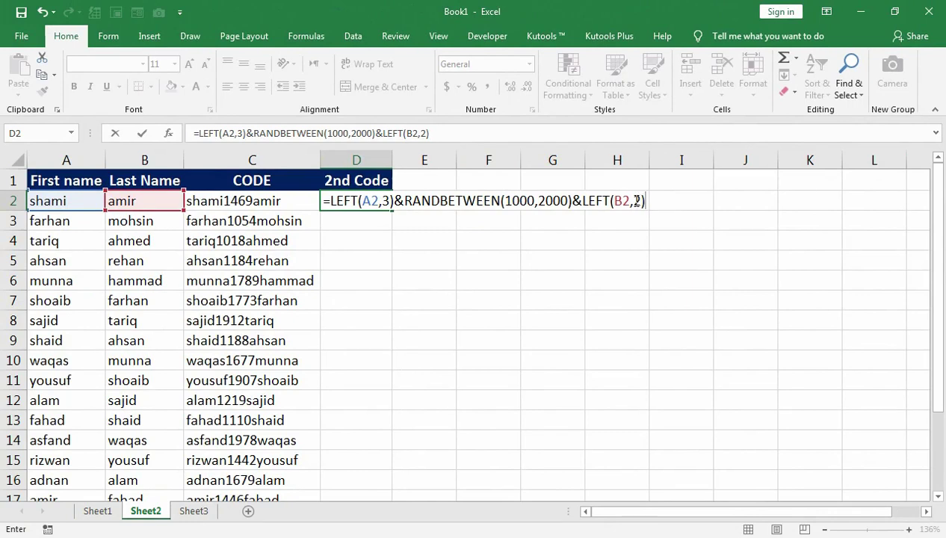
key(Return)
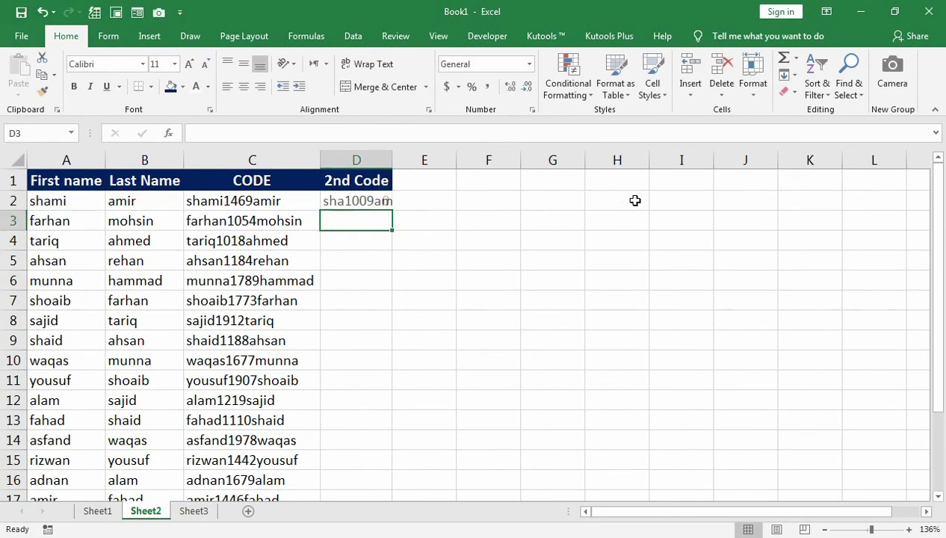
click(340, 201)
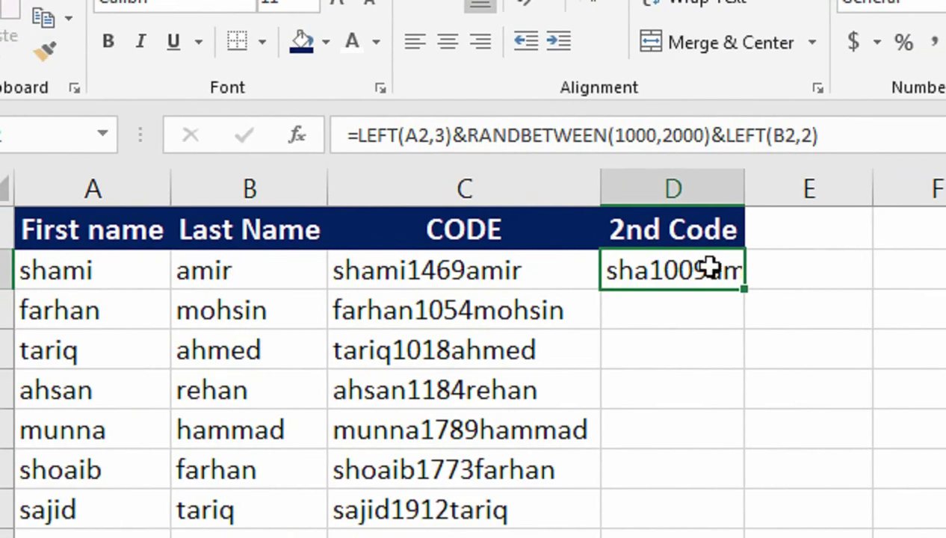
double_click(712, 295)
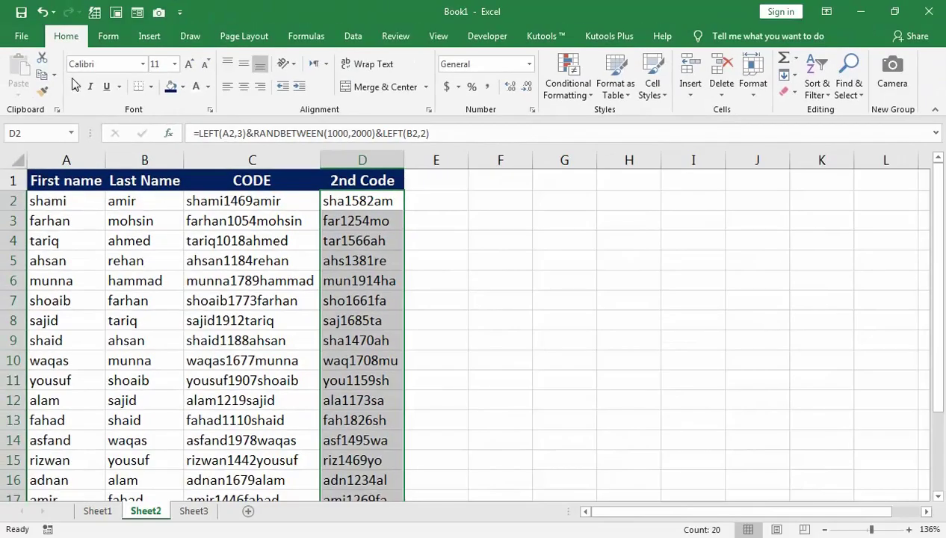
- Copy the 2nd Code formulas and paste them over themselves as values
click(51, 70)
click(53, 95)
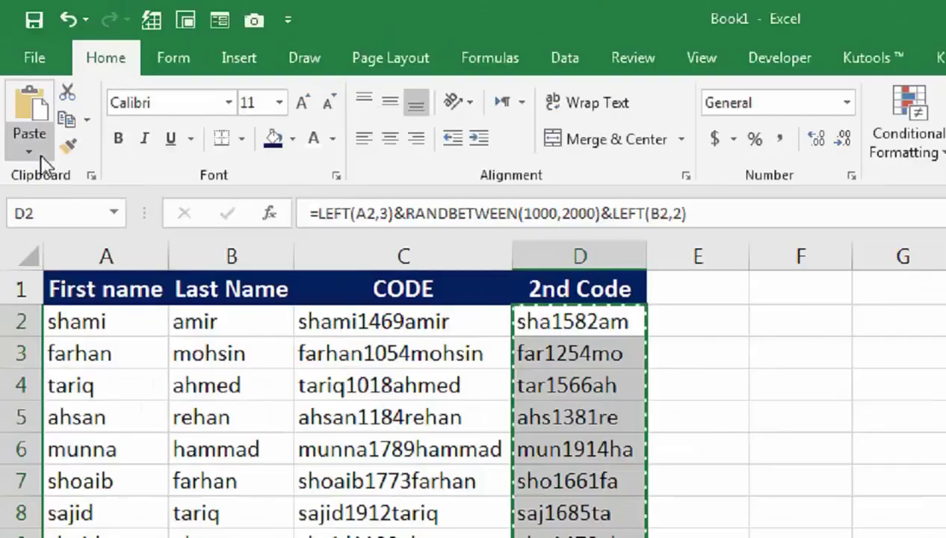
click(18, 95)
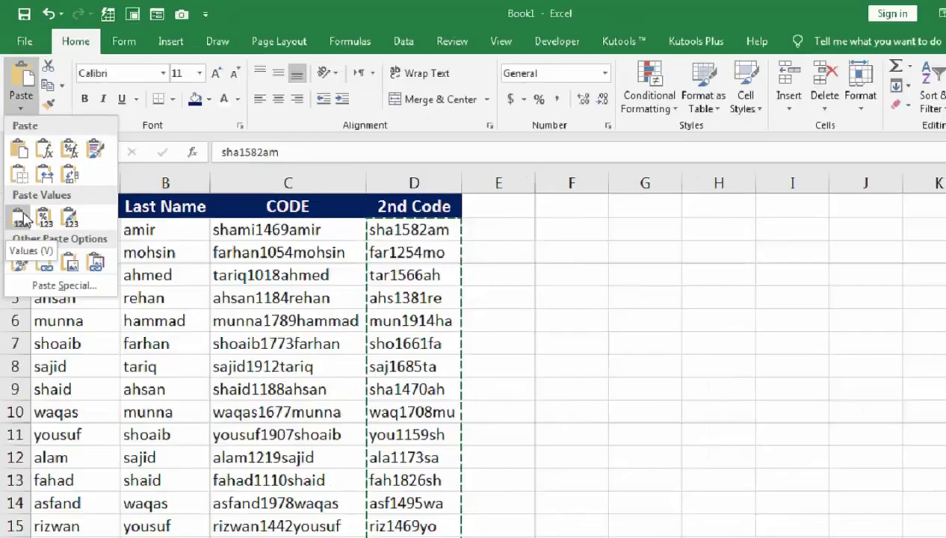
click(23, 218)
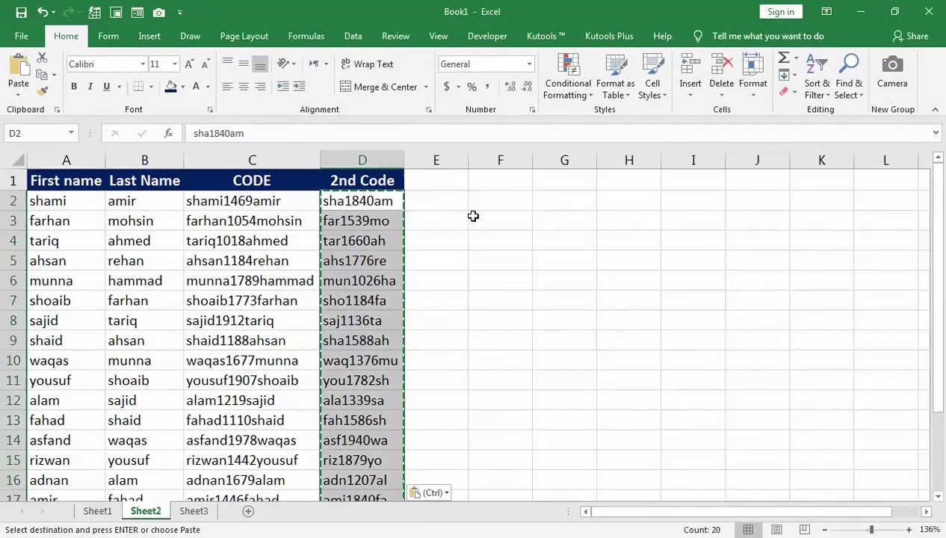
click(490, 228)
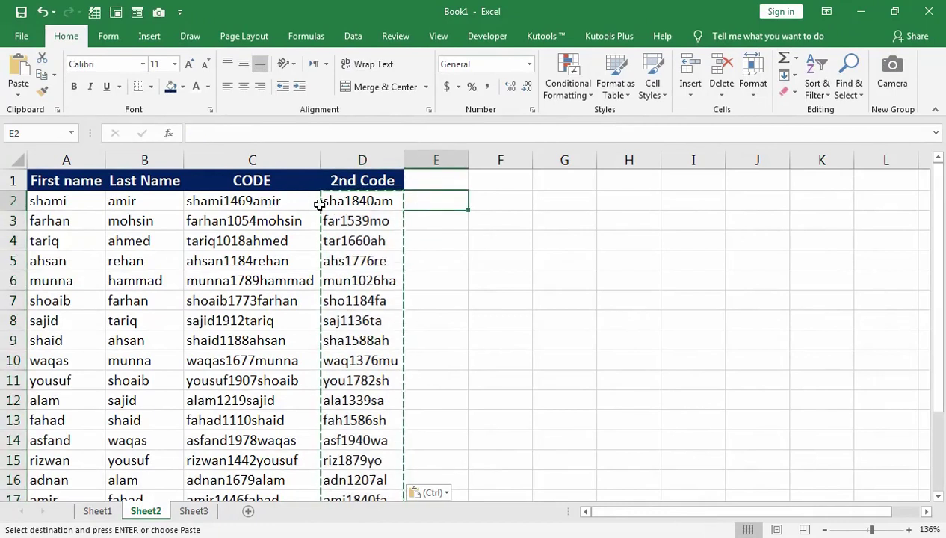
- Add the header "3rd Code" in cell E1
click(458, 183)
text(3r)
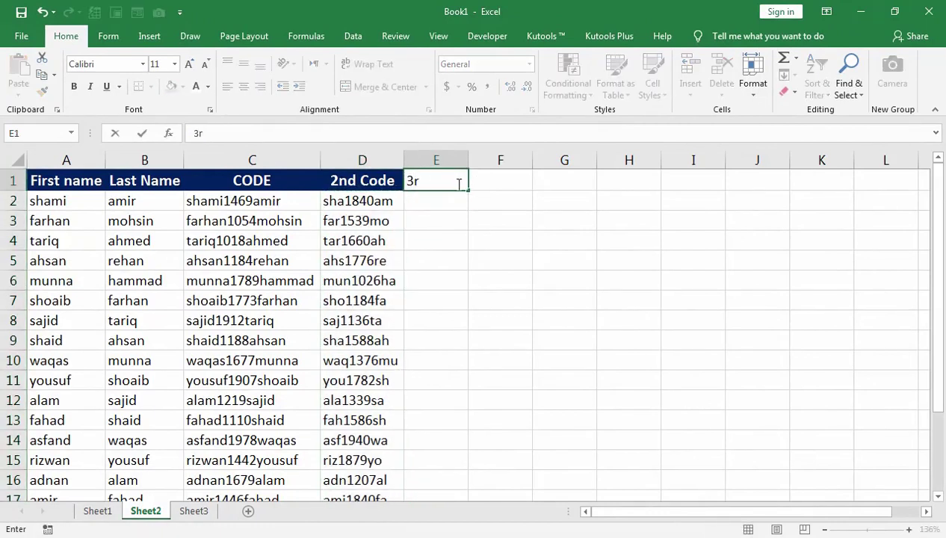
text(d Code)
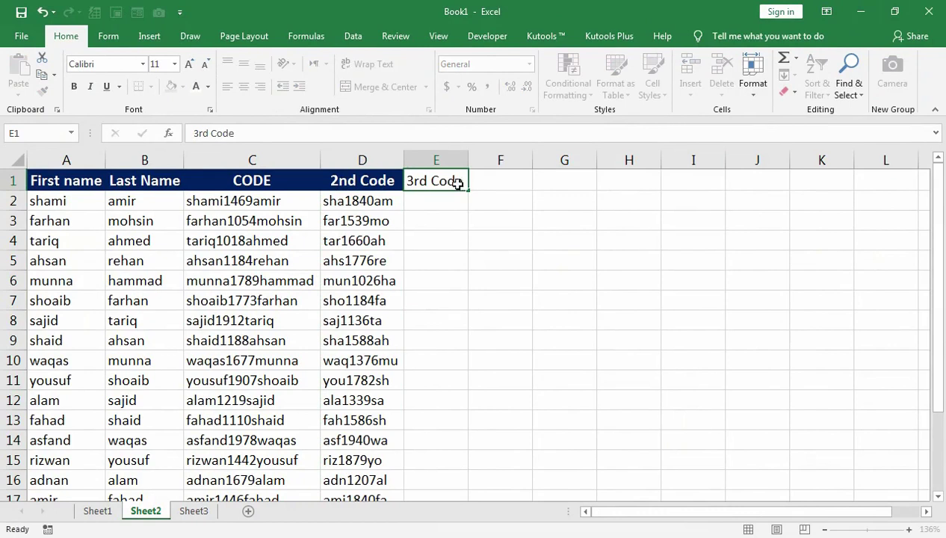
key(Return)
key(Return)
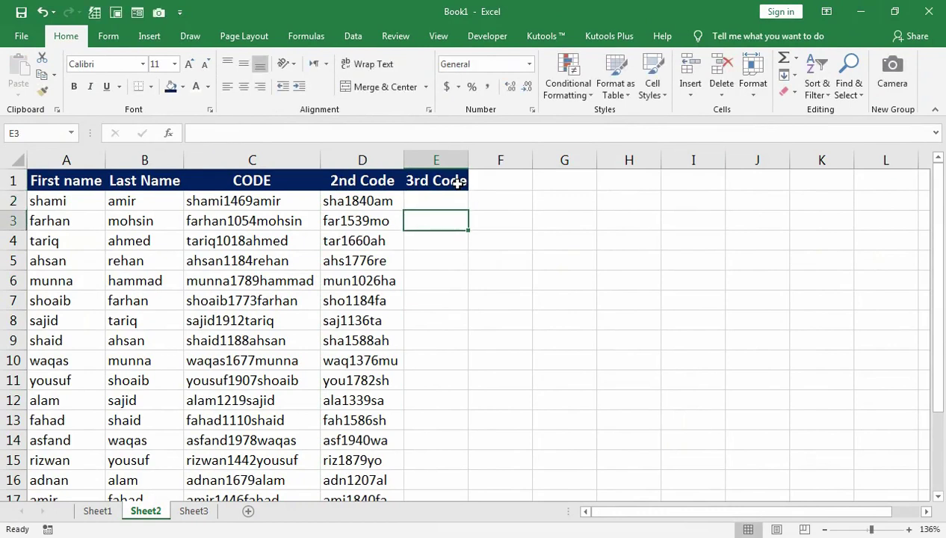
- Enter the formula =A2&RANDBETWEEN(1000,2000) in cell E2 and fill it down the list
key(Up)
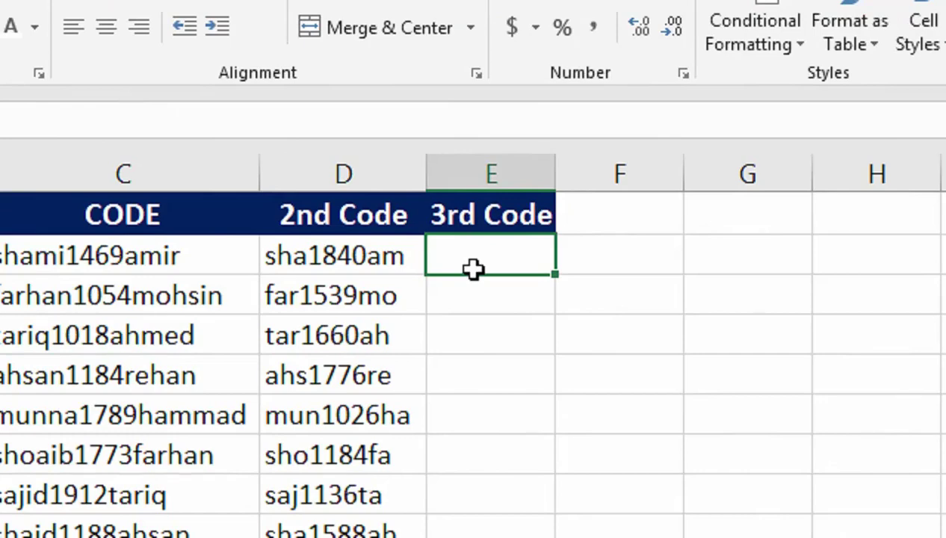
text(=)
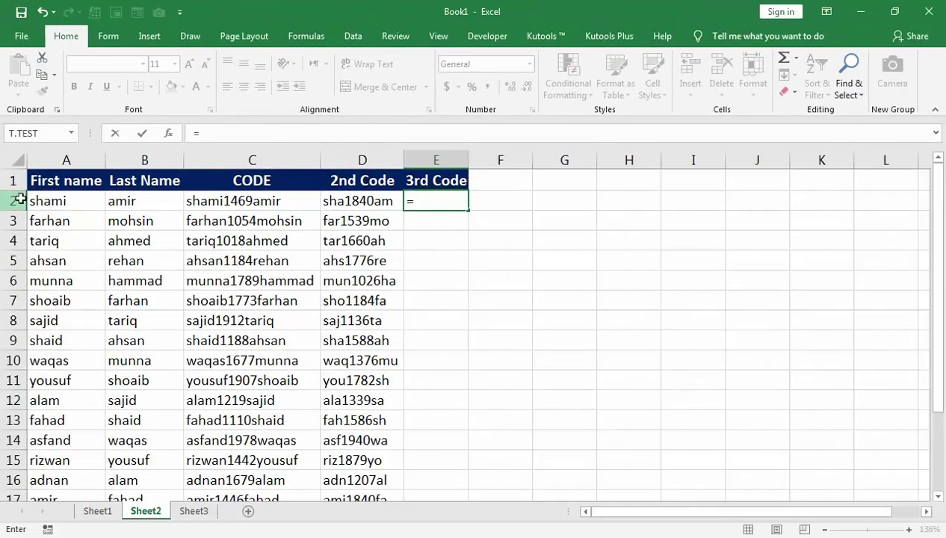
click(44, 198)
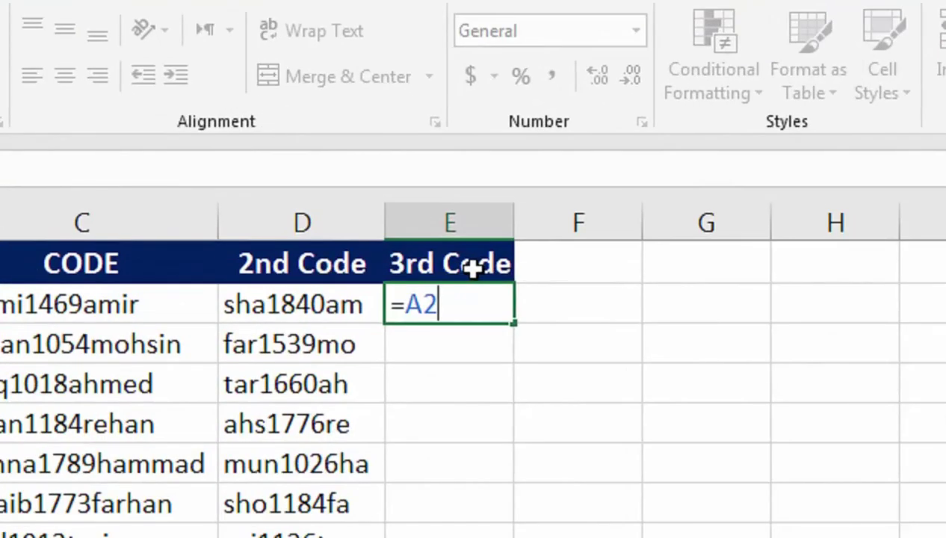
text(&)
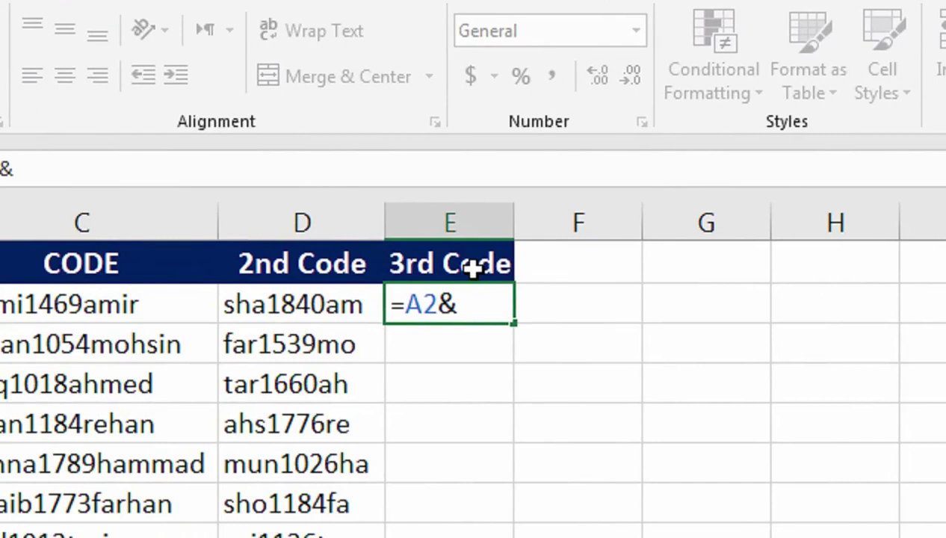
text(ran)
key(Down)
key(Tab)
text(1000,2000)
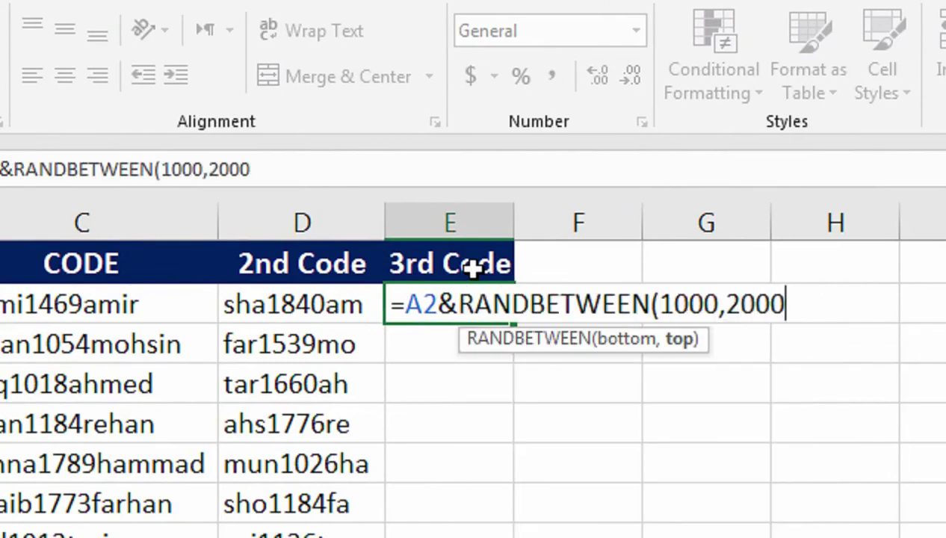
text())
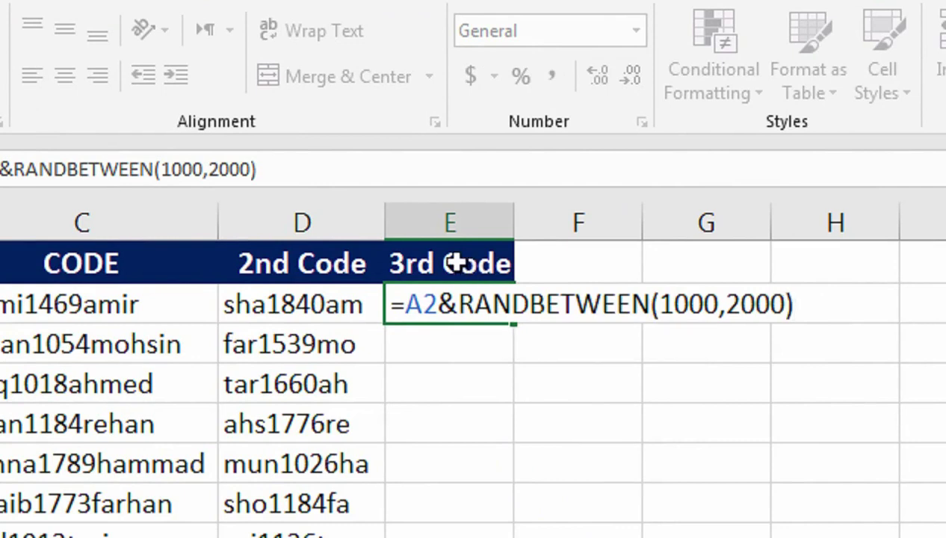
key(Return)
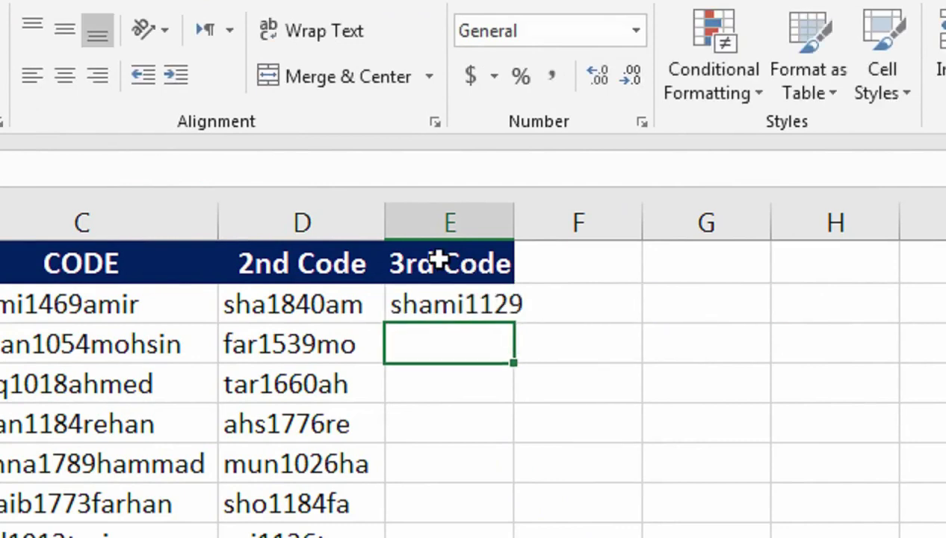
click(456, 305)
double_click(514, 323)
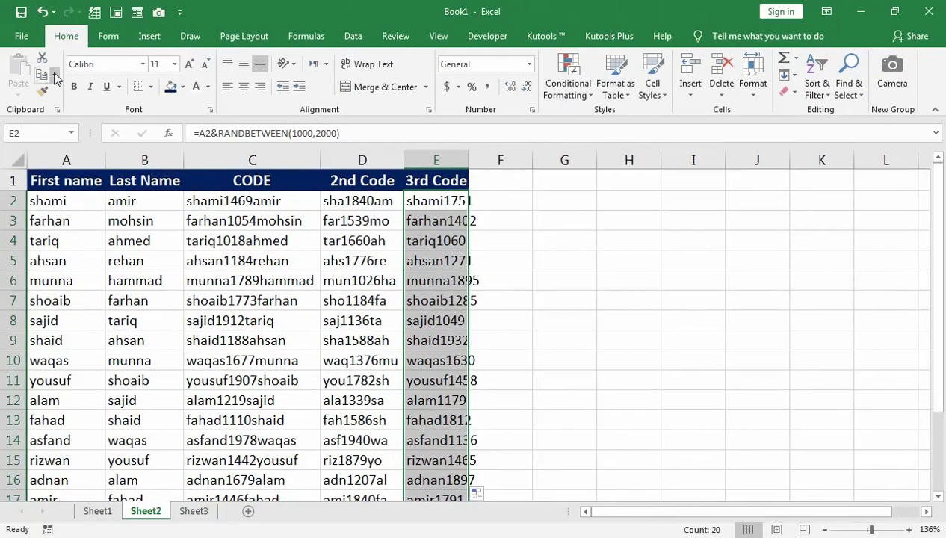
- Replace the 3rd Code formulas with their values and autofit the width of column E
click(53, 75)
click(56, 95)
click(19, 97)
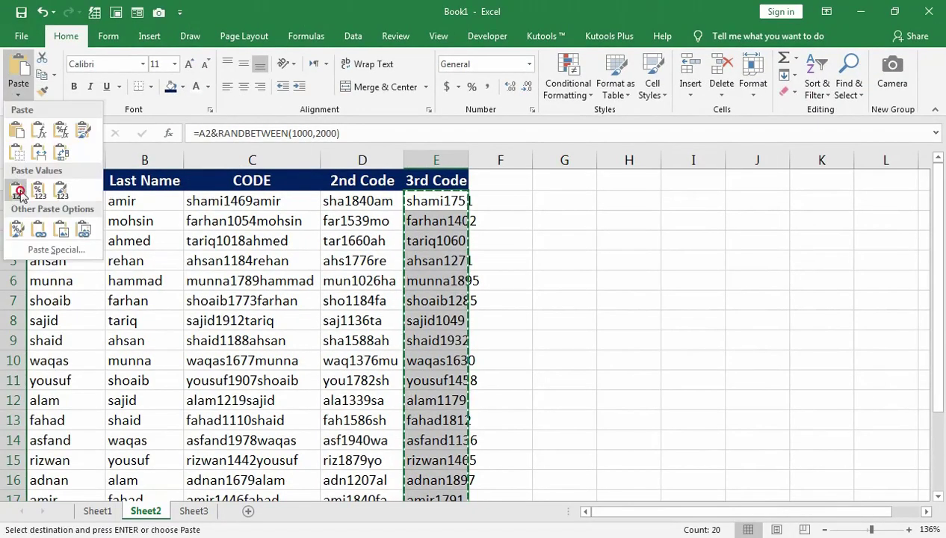
click(16, 187)
double_click(469, 160)
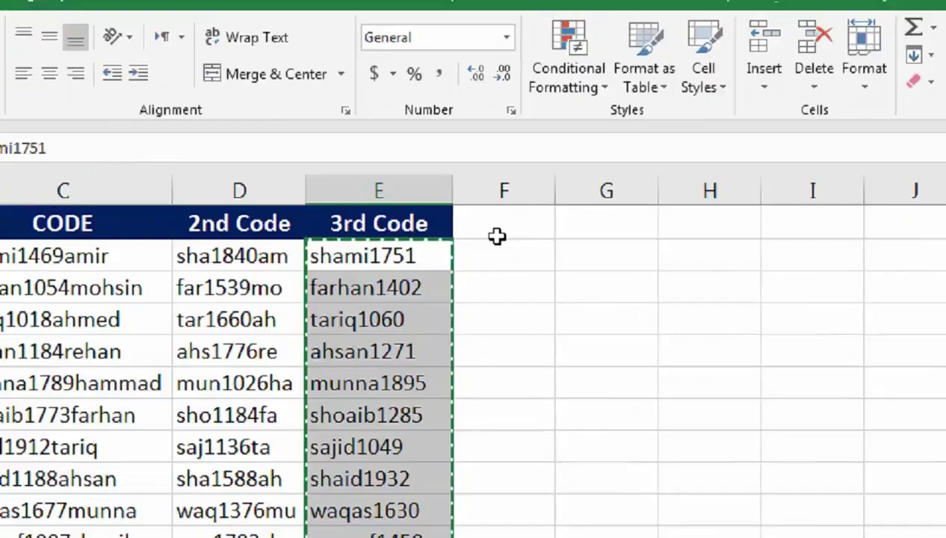
- Add the header "4th Code" in cell F1
click(527, 184)
text(4)
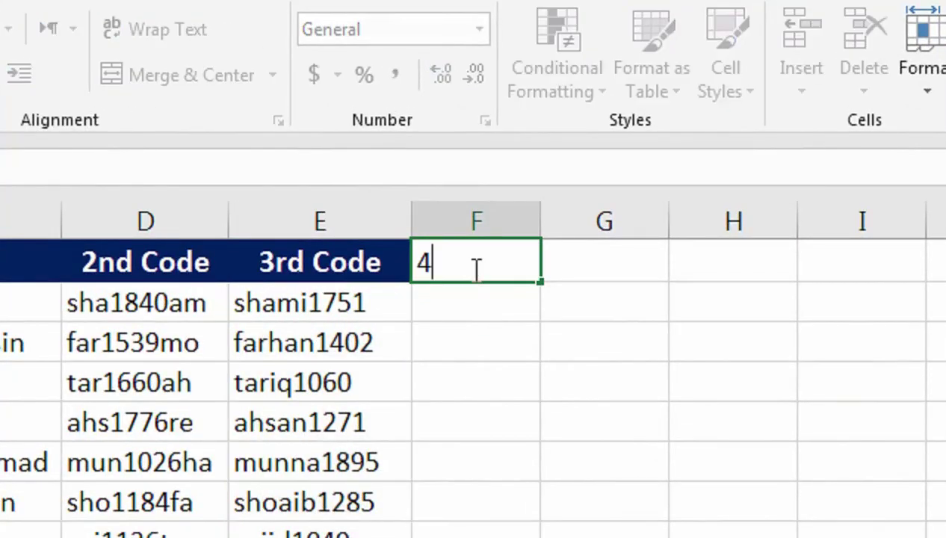
text(th)
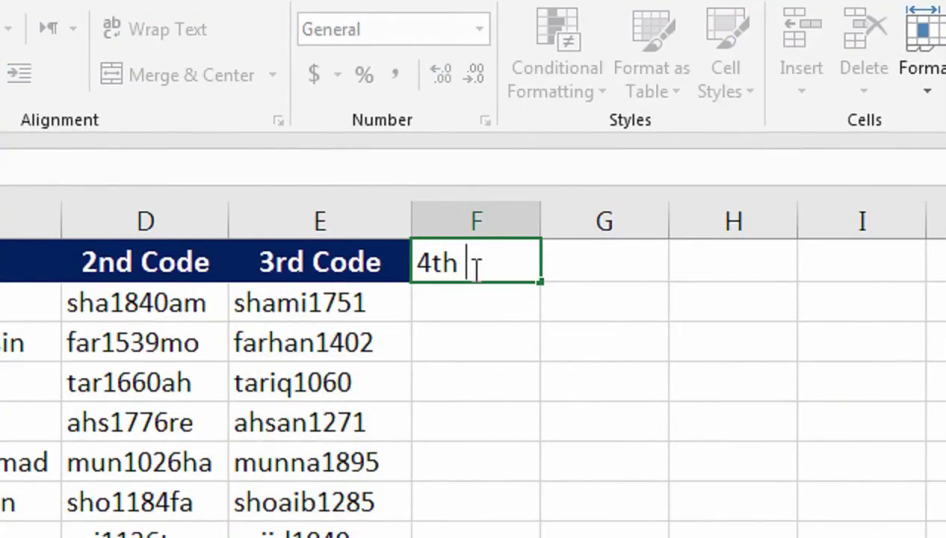
text( Code)
key(Return)
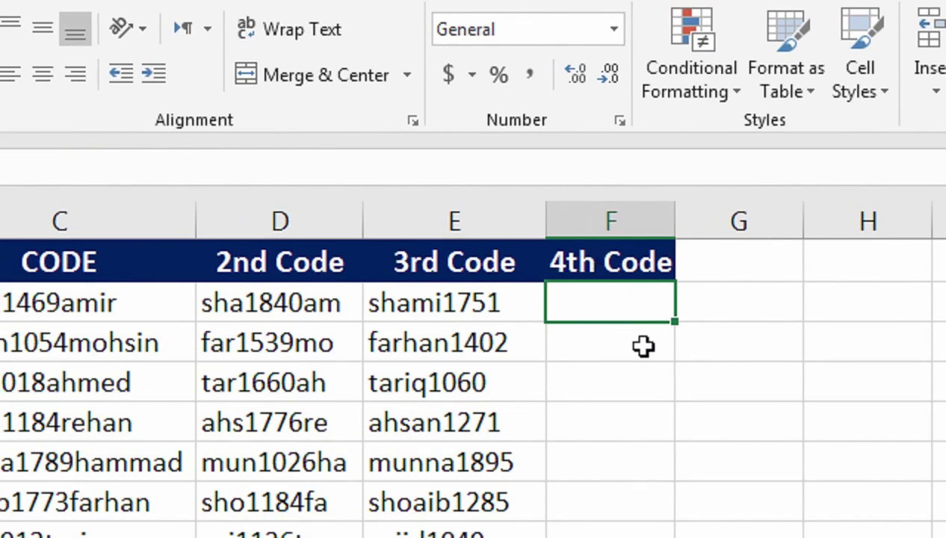
- Start the 4th Code formula in cell F2 with =LEFT(A2,2)&RANDBETWEEN(100,200)
text(=left()
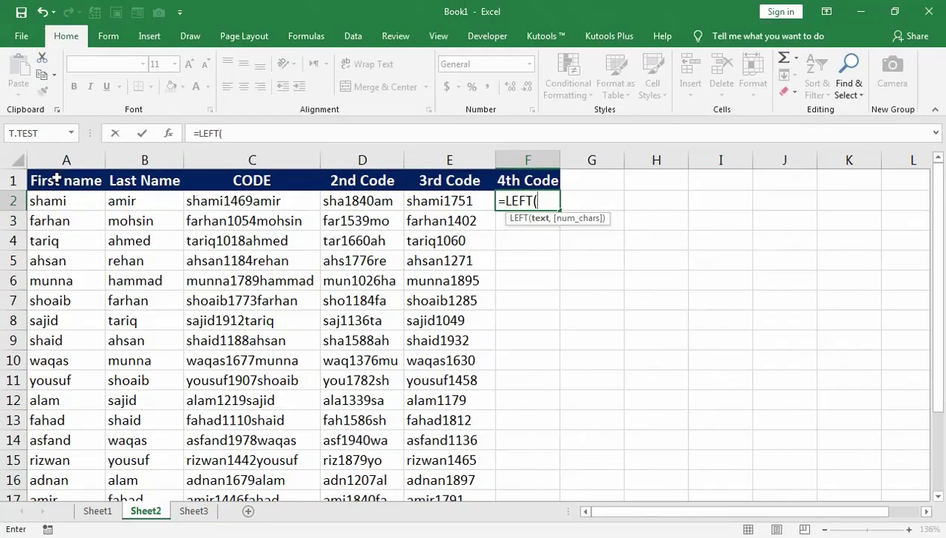
click(59, 195)
text(,)
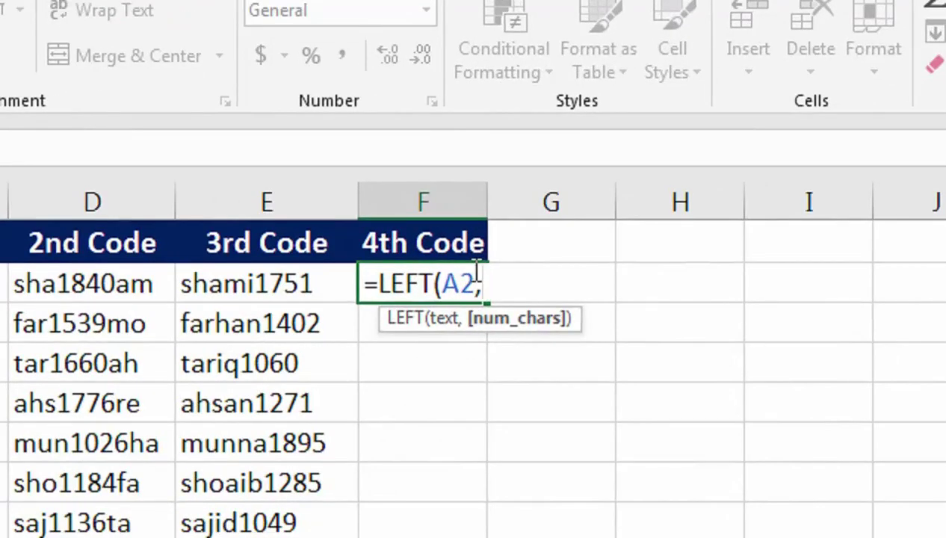
text(2)&)
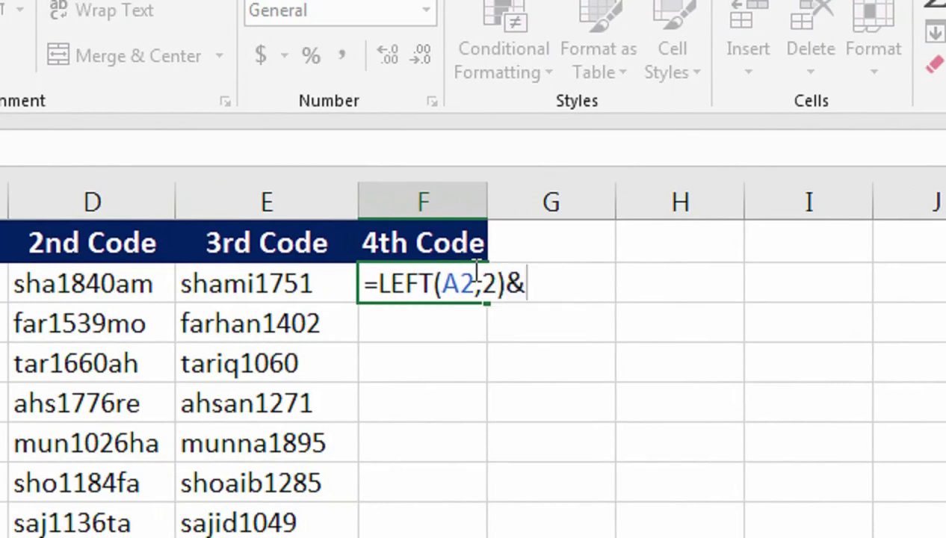
text(ran)
key(Down)
key(Tab)
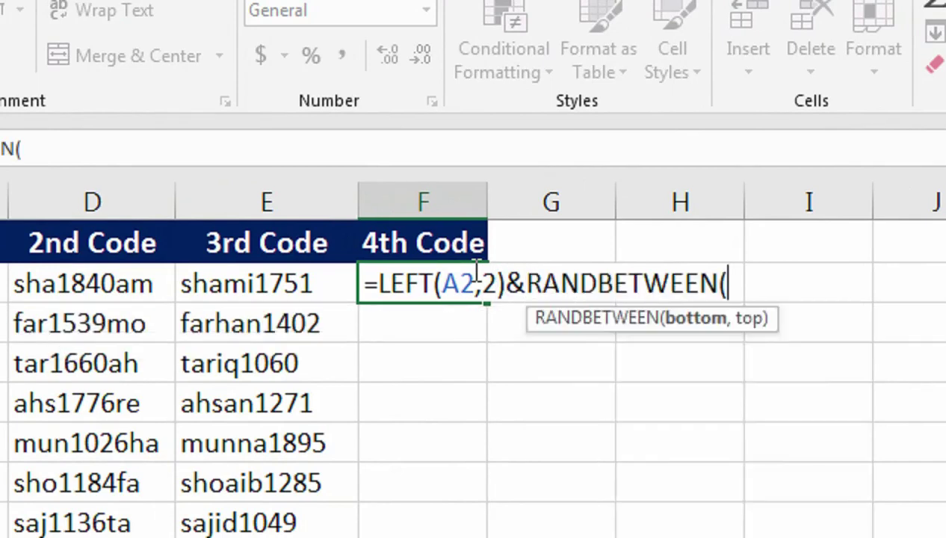
text(100,200)
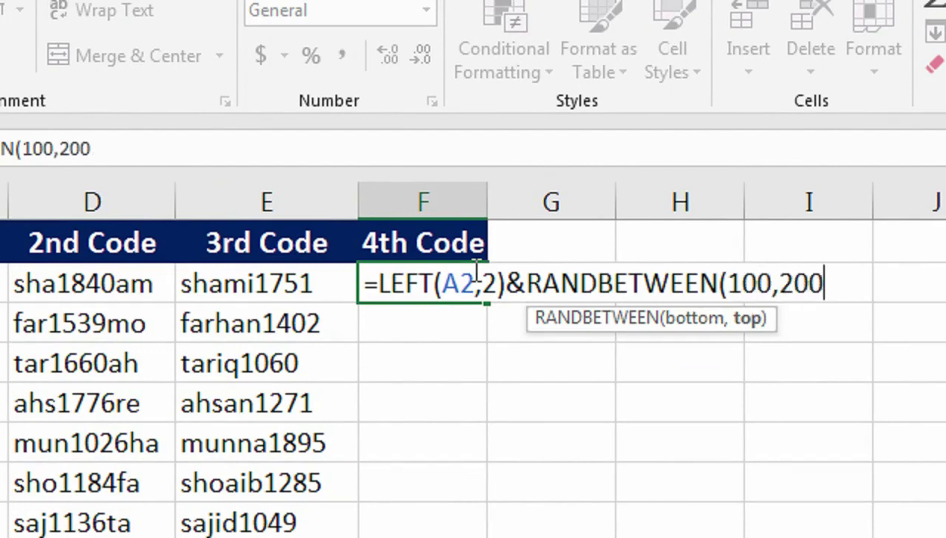
text())
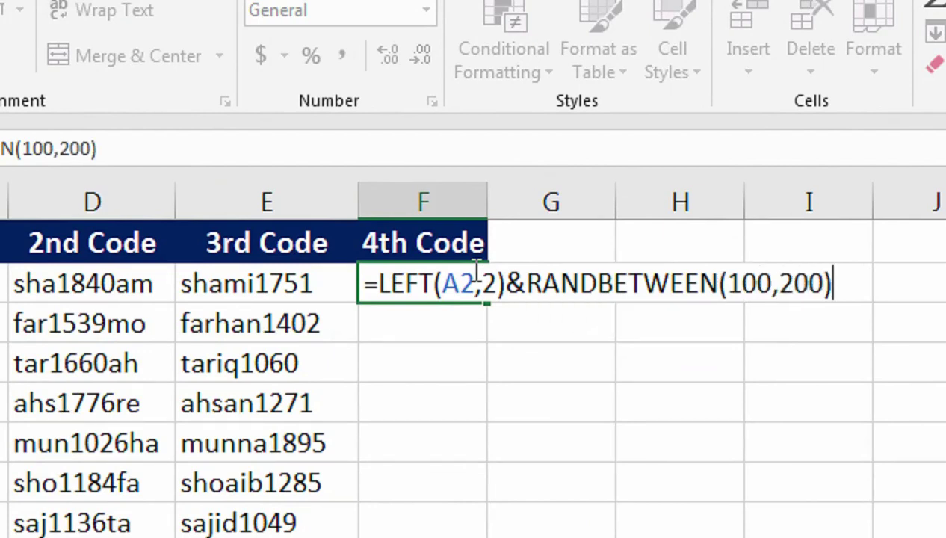
- Extend the F2 formula with &RIGHT(B2,2)&RANDBETWEEN(200,300) and fill it down the list
text(&)
text(righ)
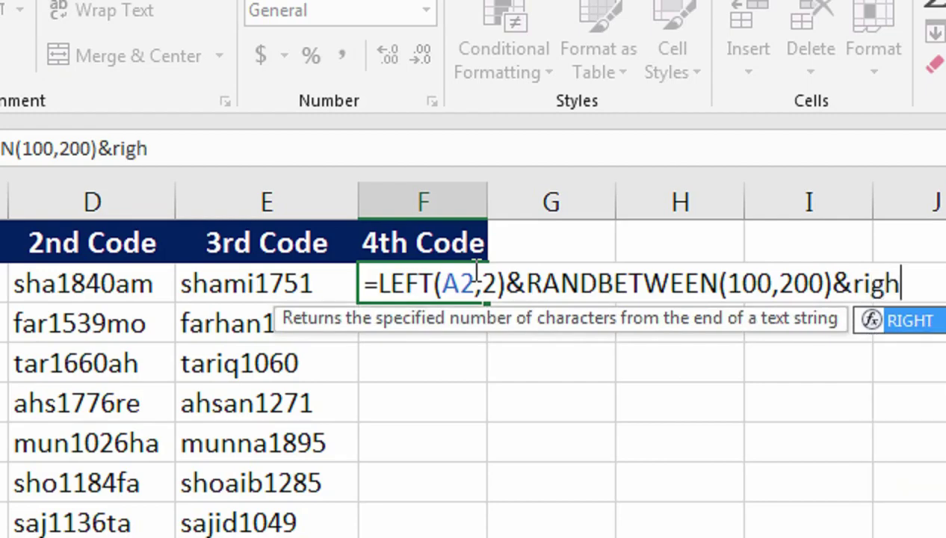
key(Tab)
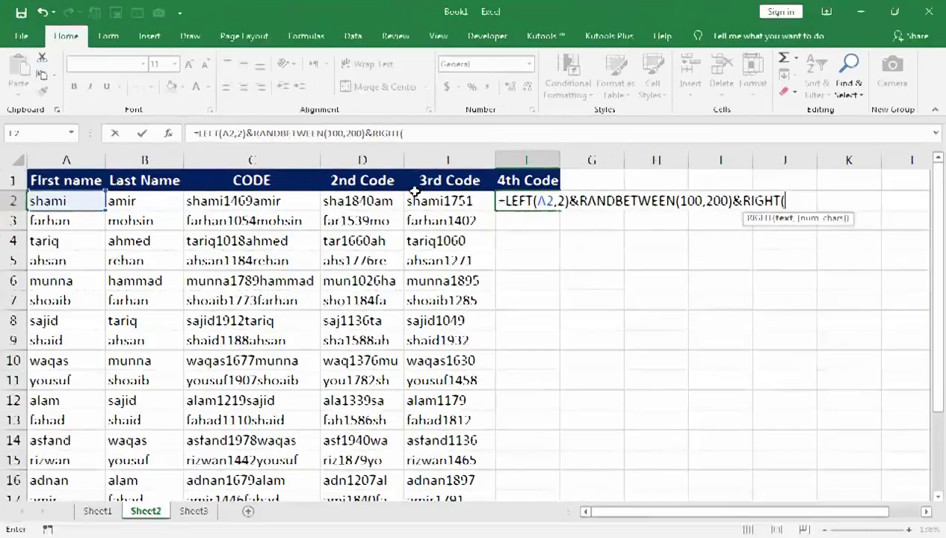
click(153, 201)
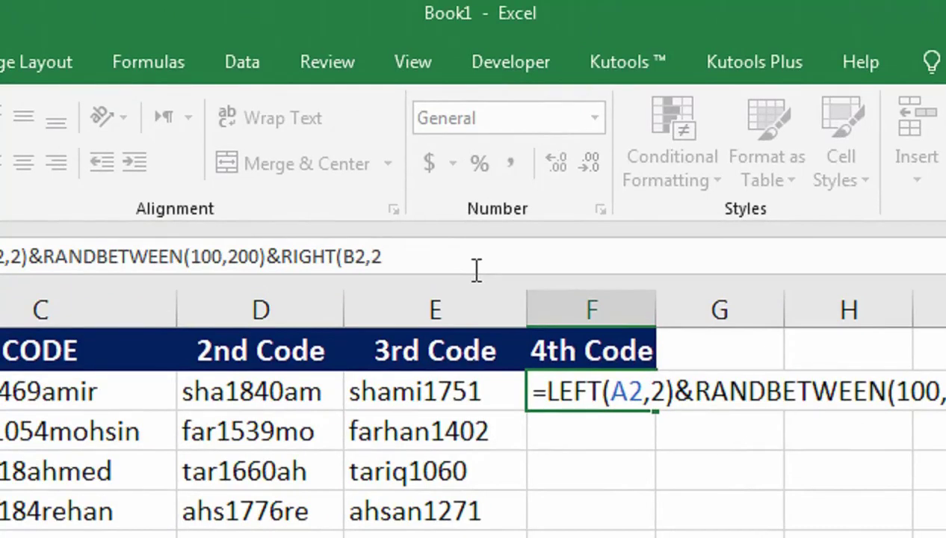
text(,2)&ran)
key(Down)
key(Tab)
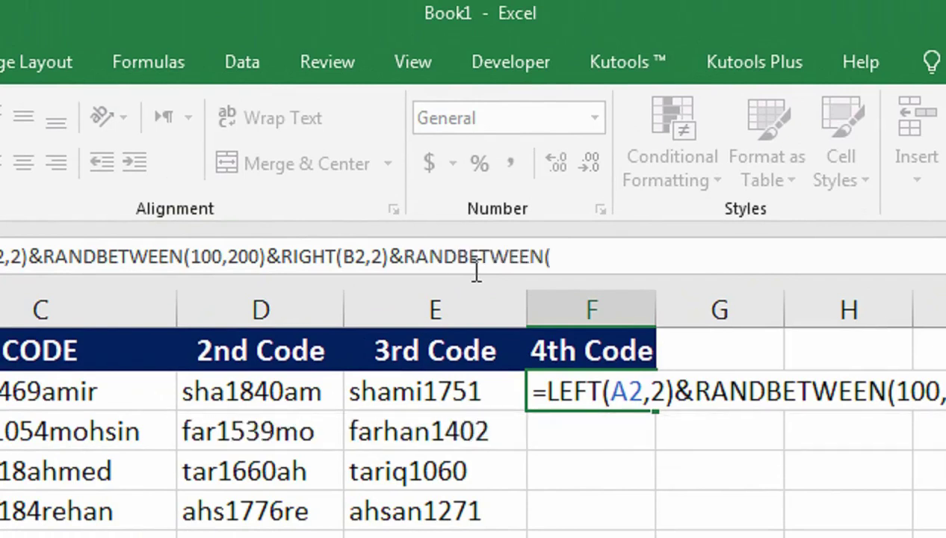
click(605, 263)
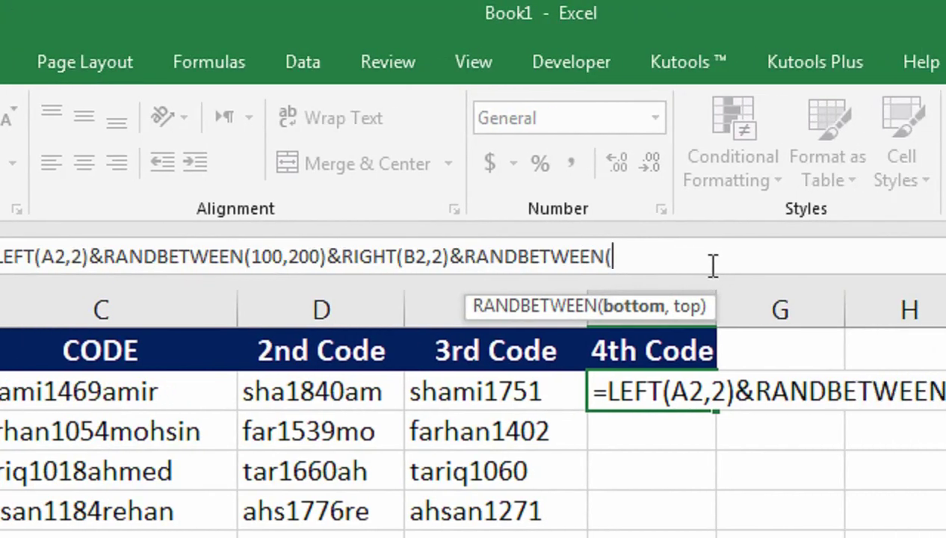
text(200,3)
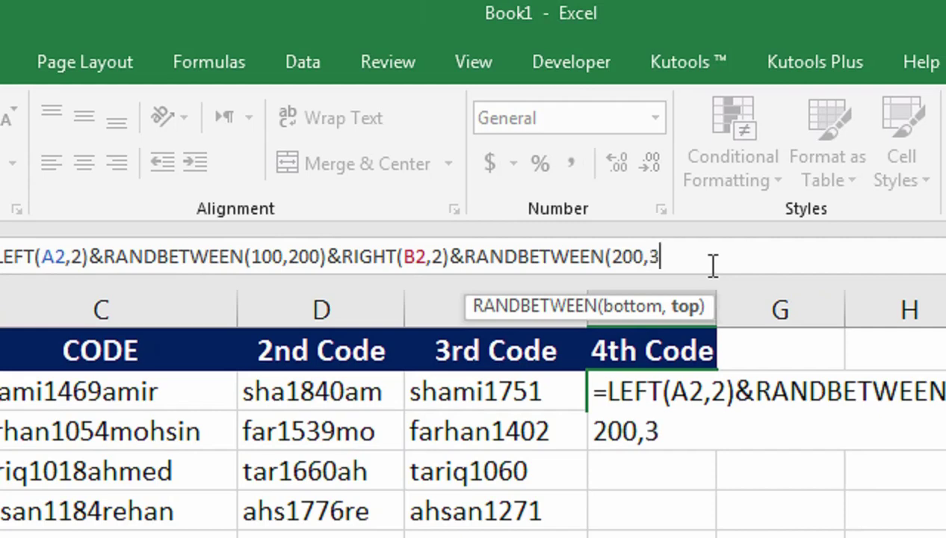
text(00))
key(Return)
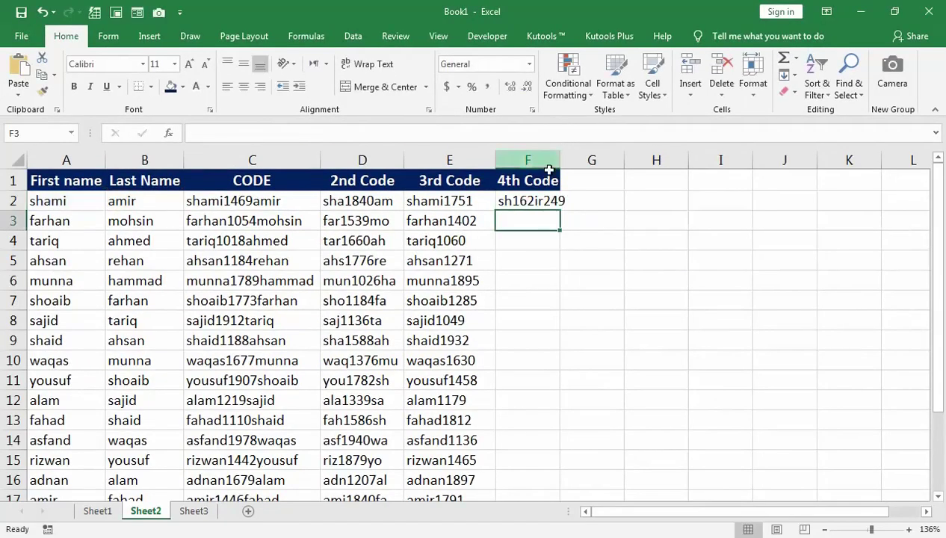
click(525, 202)
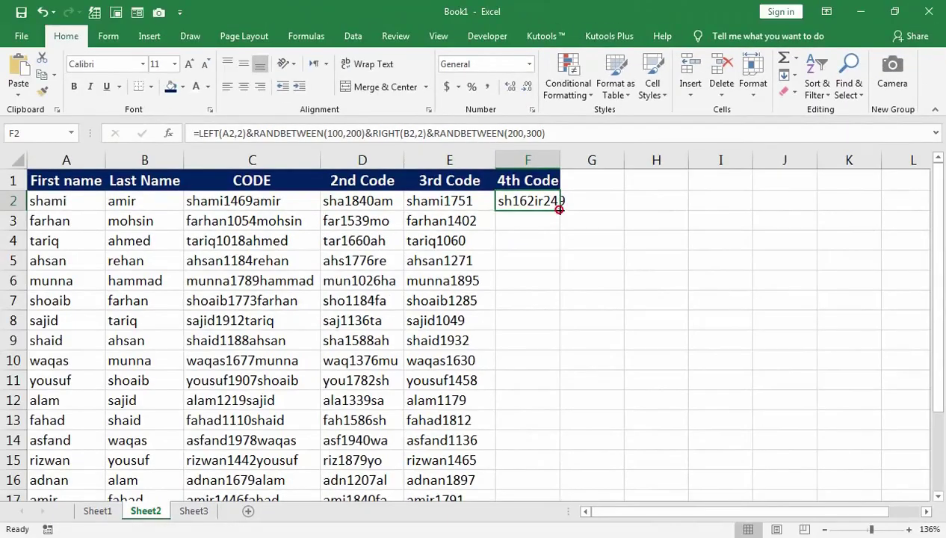
double_click(559, 210)
- Enter =LEN(F2) in cell G2 to count the characters of the first 4th Code entry
click(579, 201)
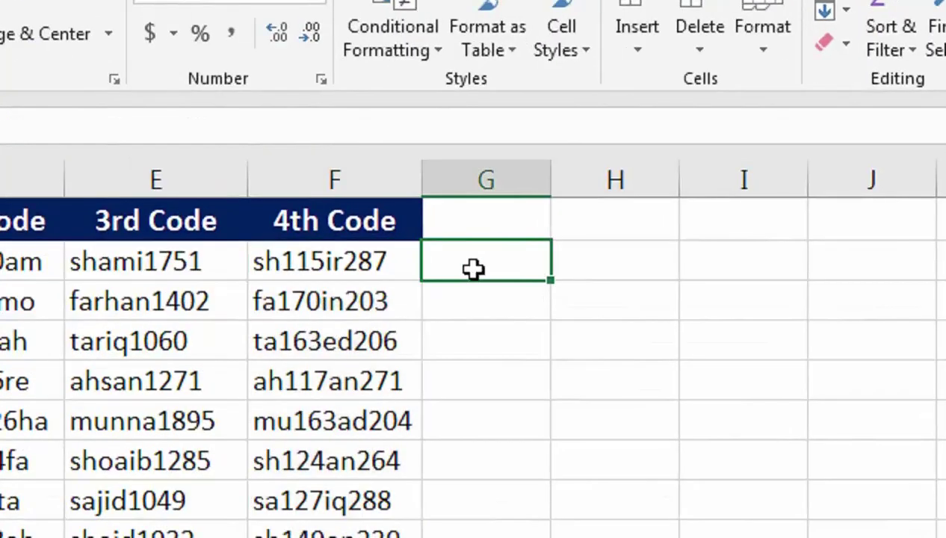
text(=len)
key(Tab)
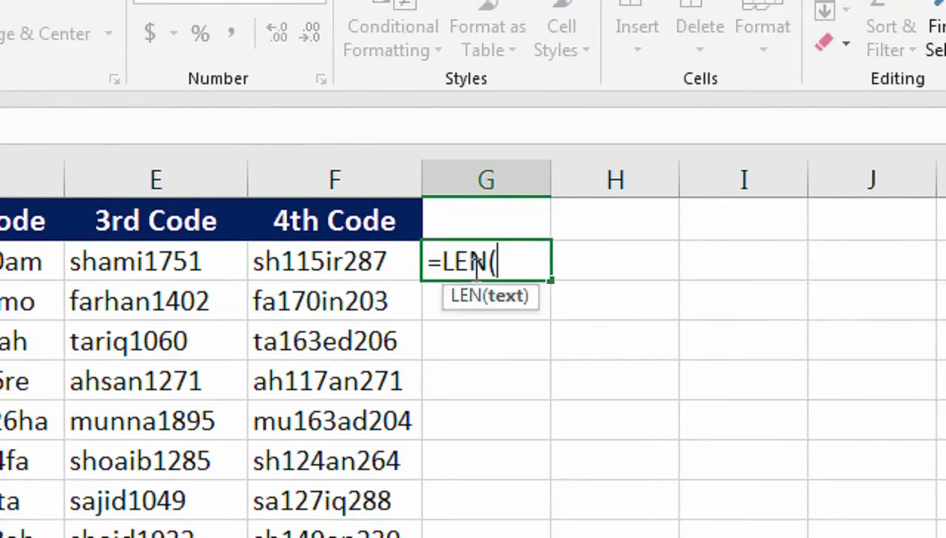
key(Left)
text())
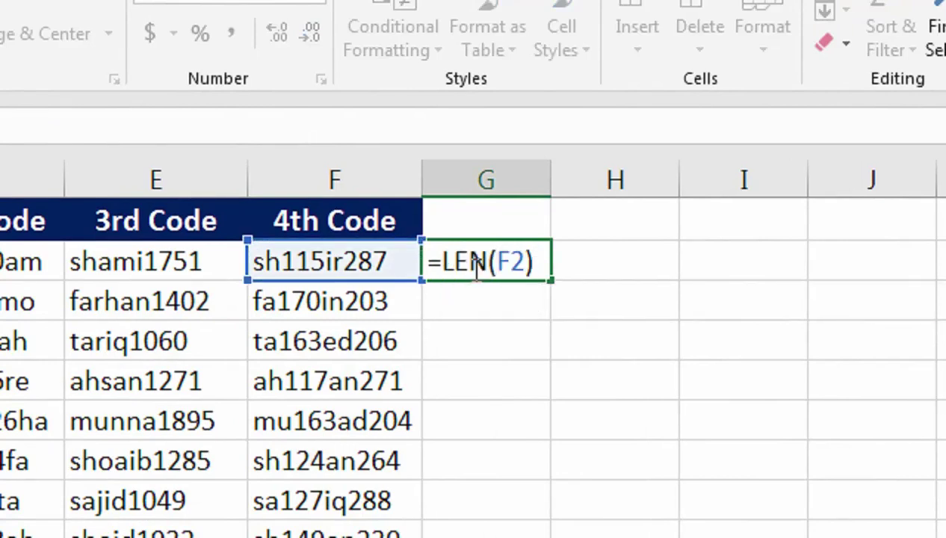
key(Return)
click(475, 268)
- Copy the 4th Code formulas and paste them over themselves as values
click(338, 277)
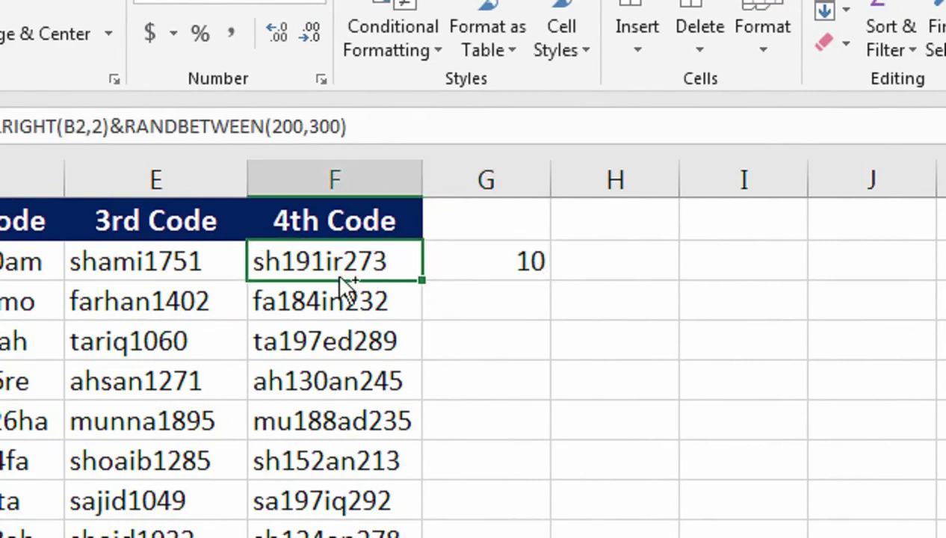
key(ctrl+shift+Down)
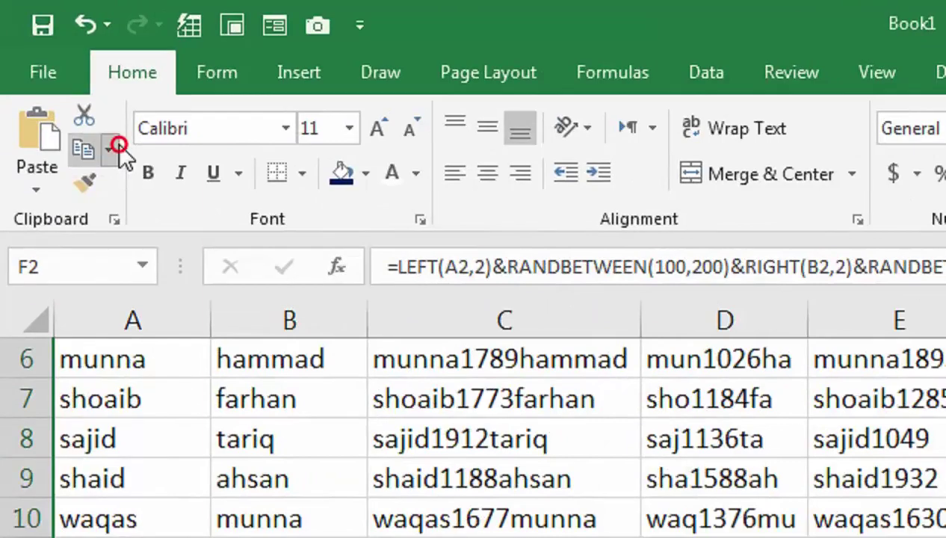
click(87, 121)
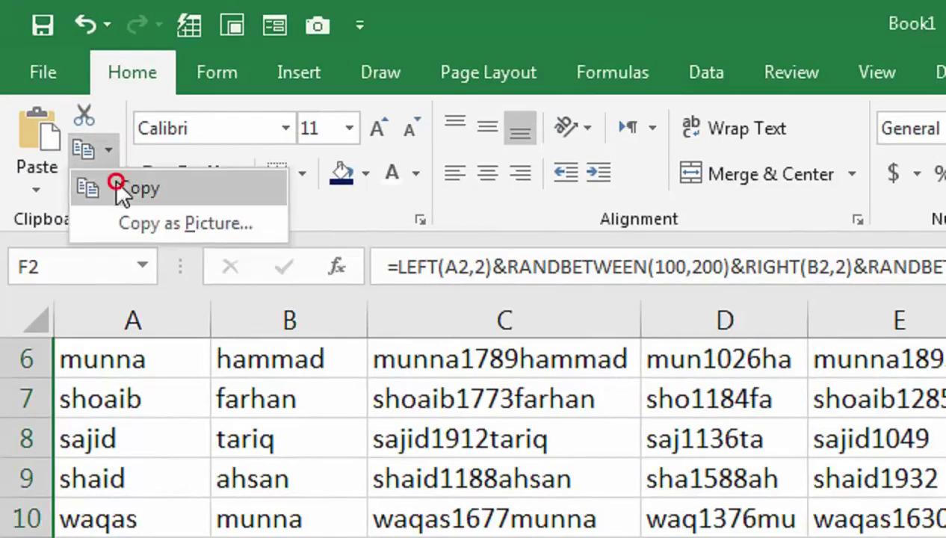
click(96, 154)
click(30, 152)
click(34, 381)
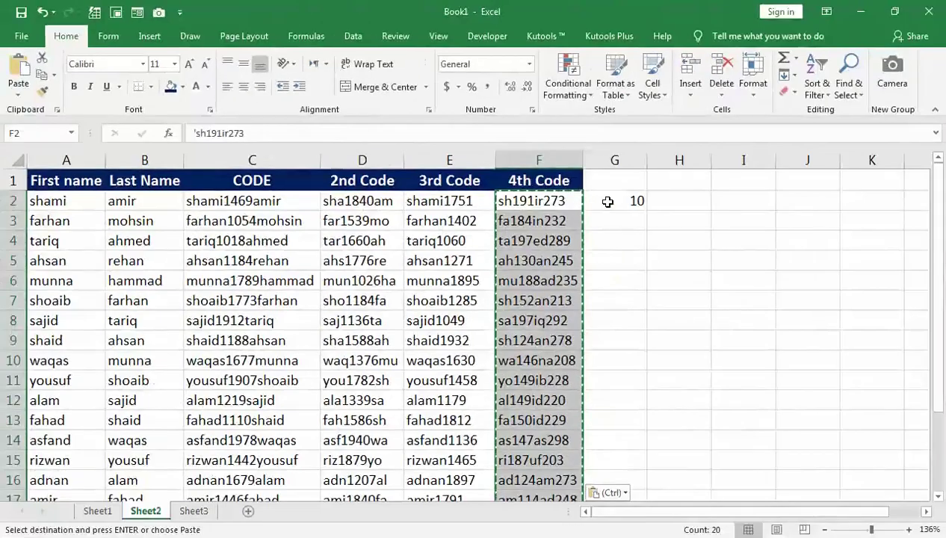
- Fill the LEN formula down column G to check every code's length, and clear the column's results
click(634, 203)
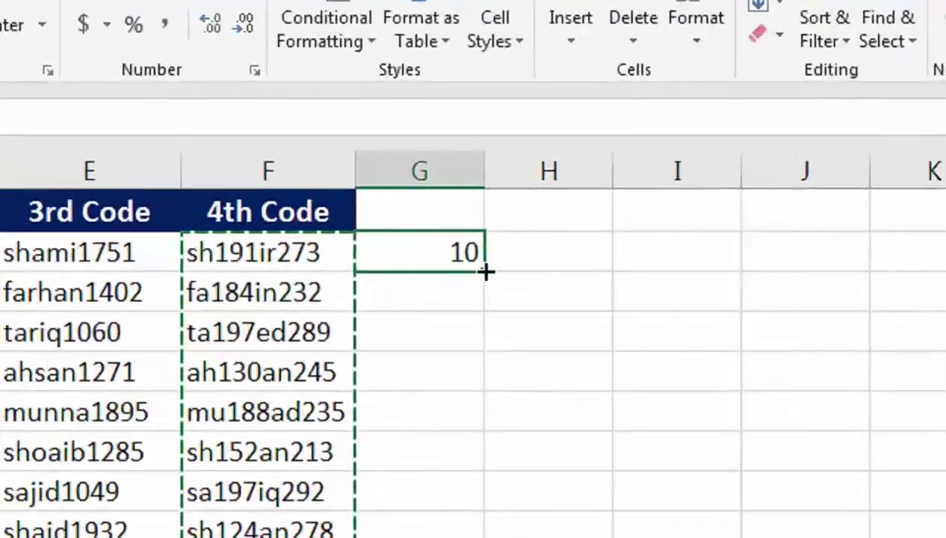
double_click(646, 210)
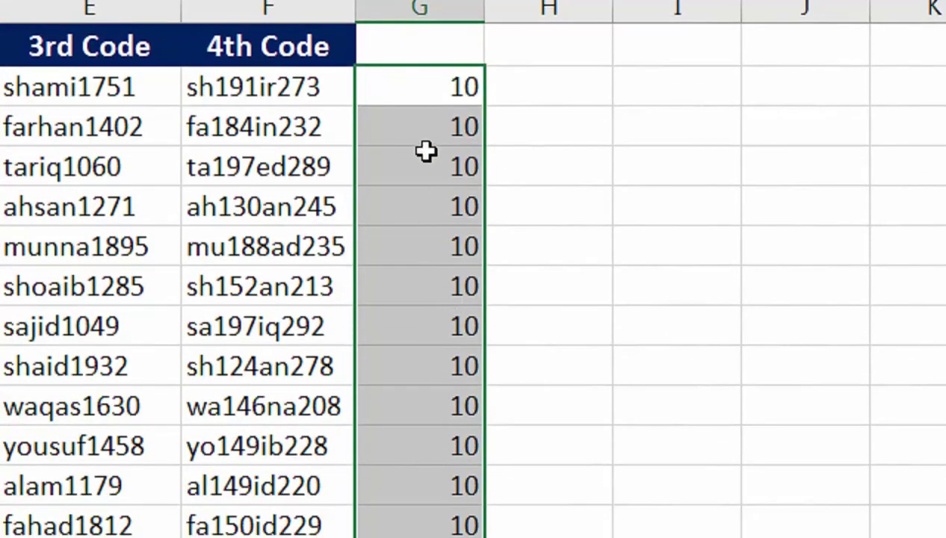
key(Delete)
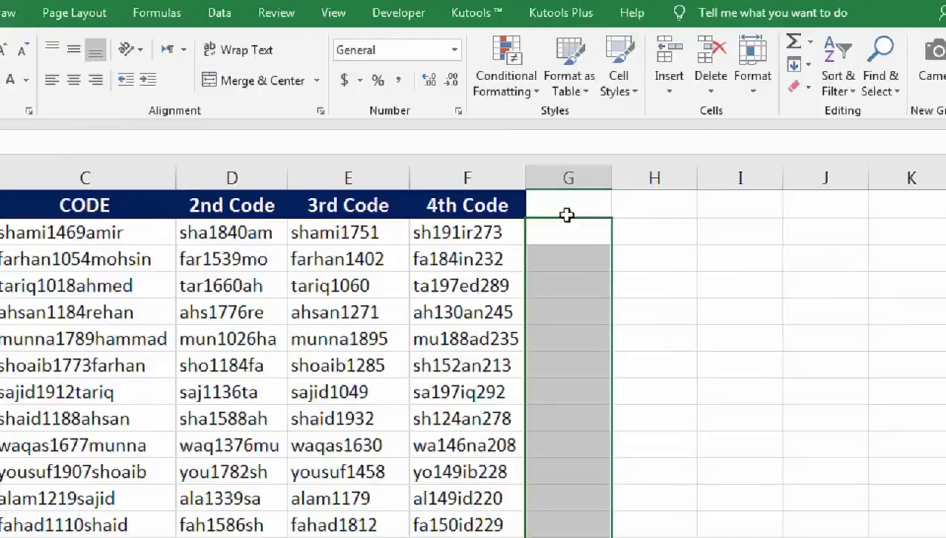
- Add the header "5th Code" in cell G1
click(567, 213)
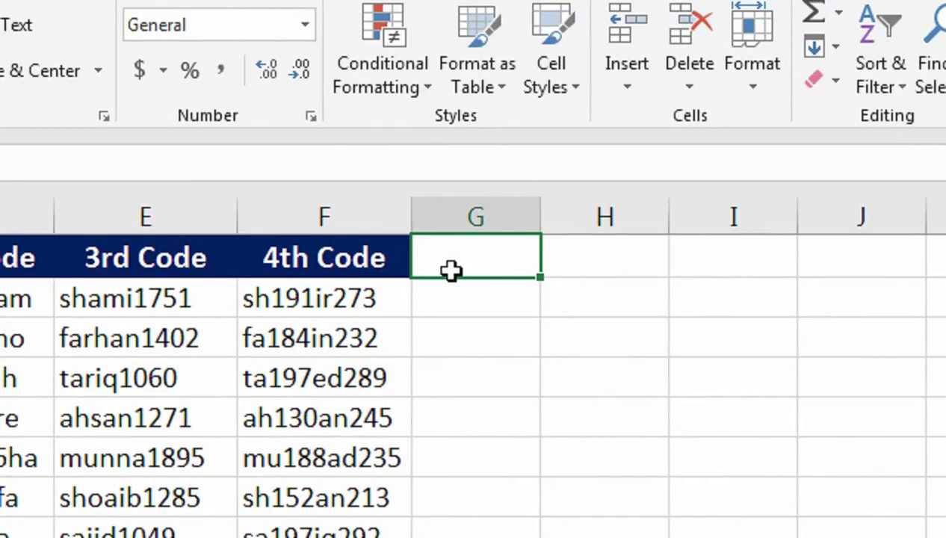
text(5th )
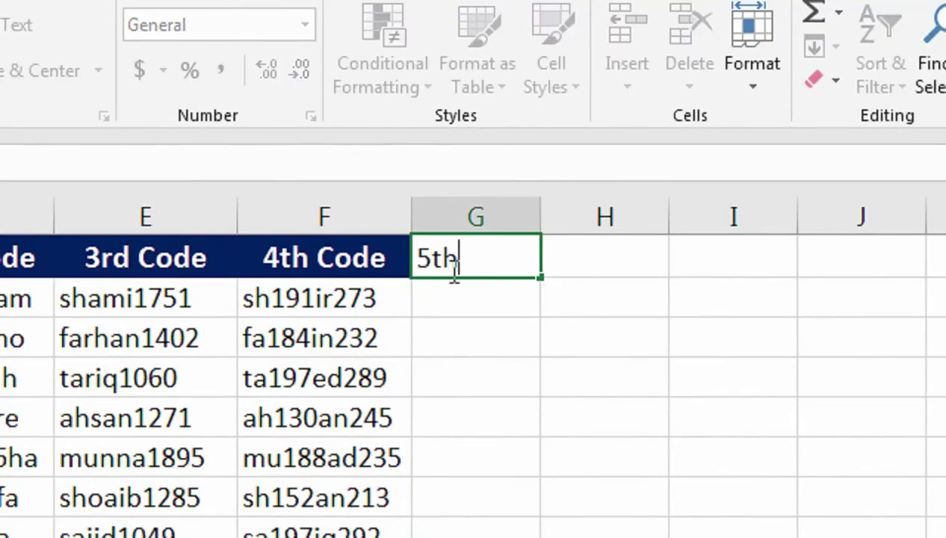
text(Code)
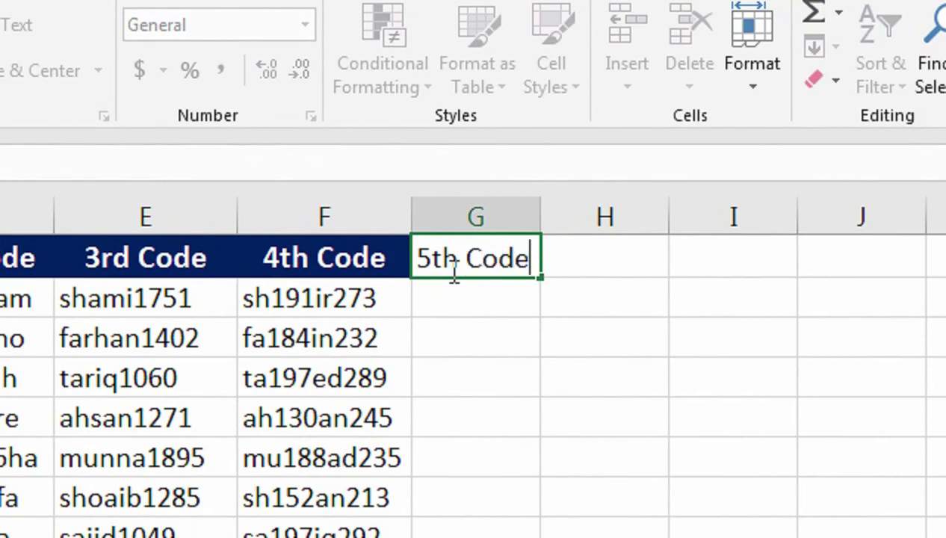
key(Return)
- Enter the formula =RANDBETWEEN(100,500) in cell G2
text(=ran)
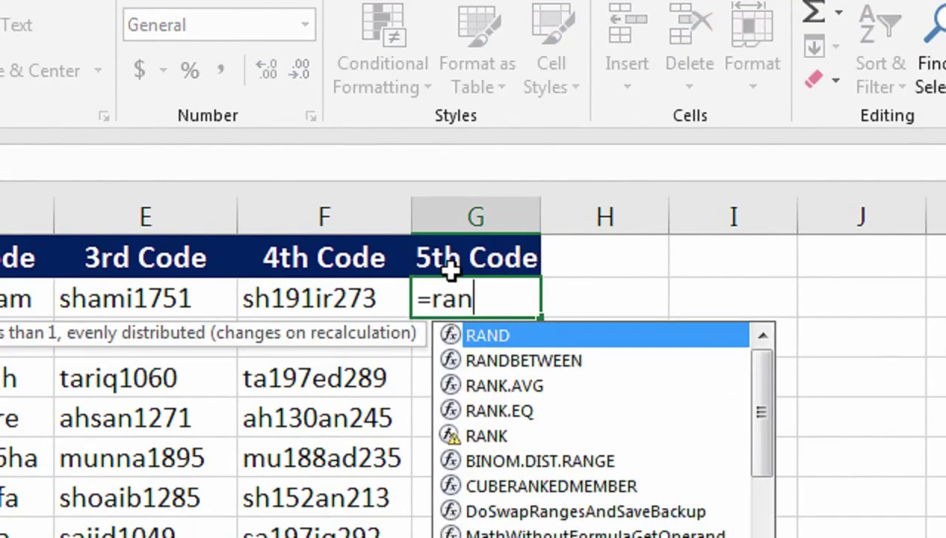
key(Down)
key(Tab)
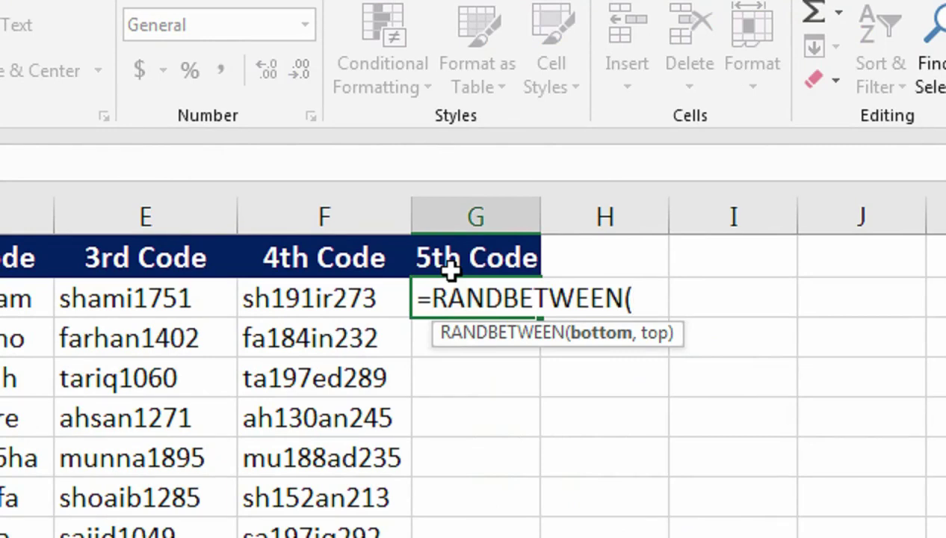
text(100,)
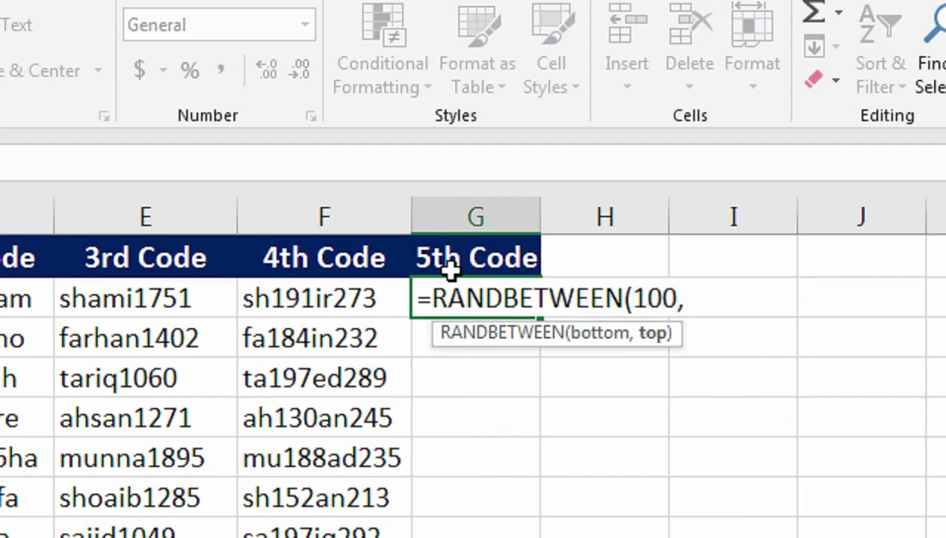
text(500))
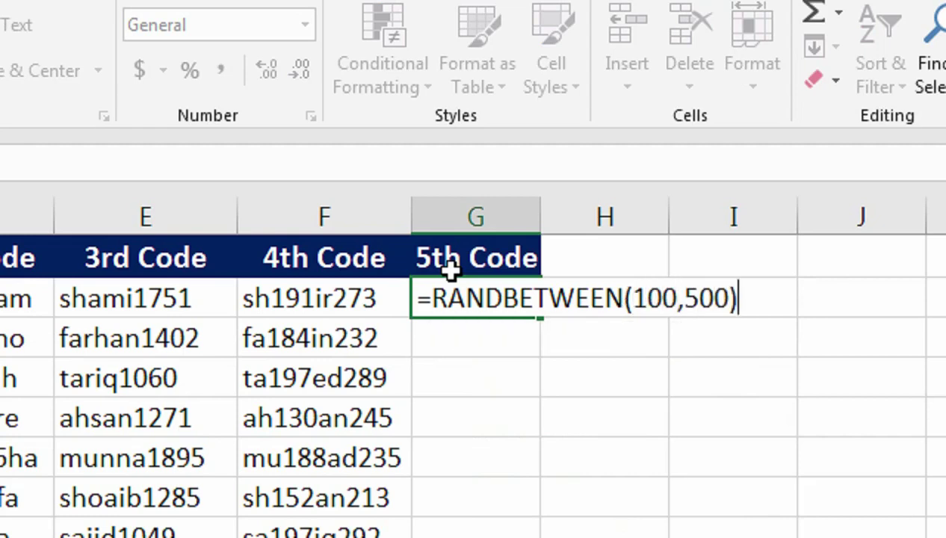
key(Return)
click(469, 281)
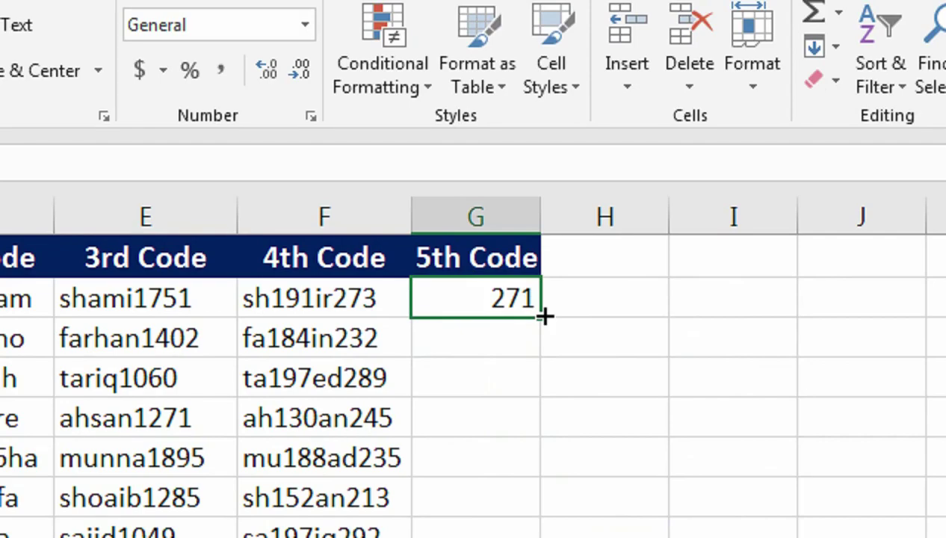
- Fill the 5th Code formula down column G, copy the results and paste them over themselves as values
double_click(540, 317)
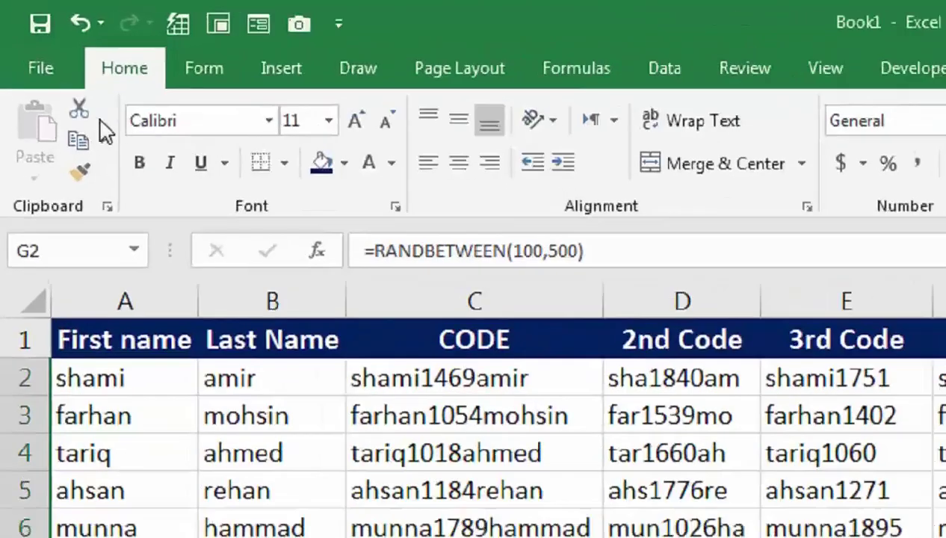
click(103, 141)
click(118, 184)
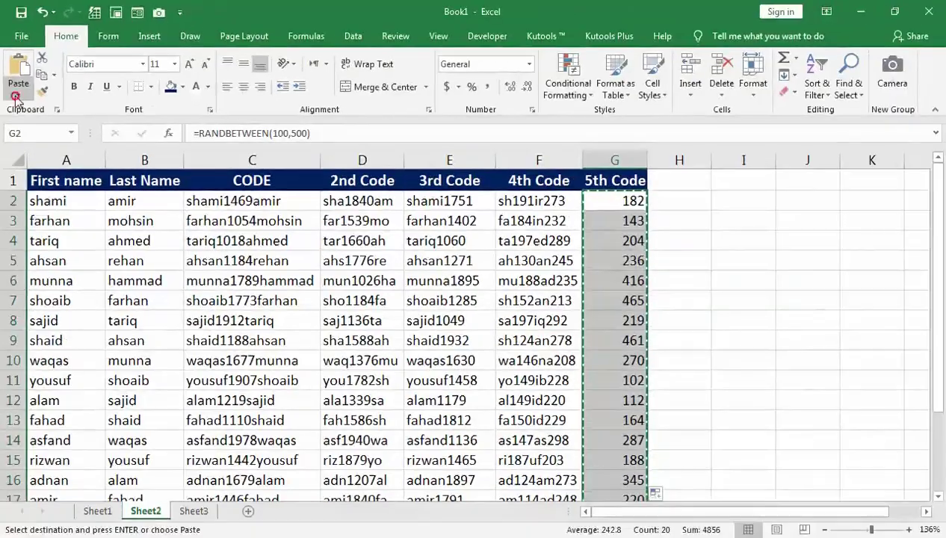
click(15, 97)
click(17, 187)
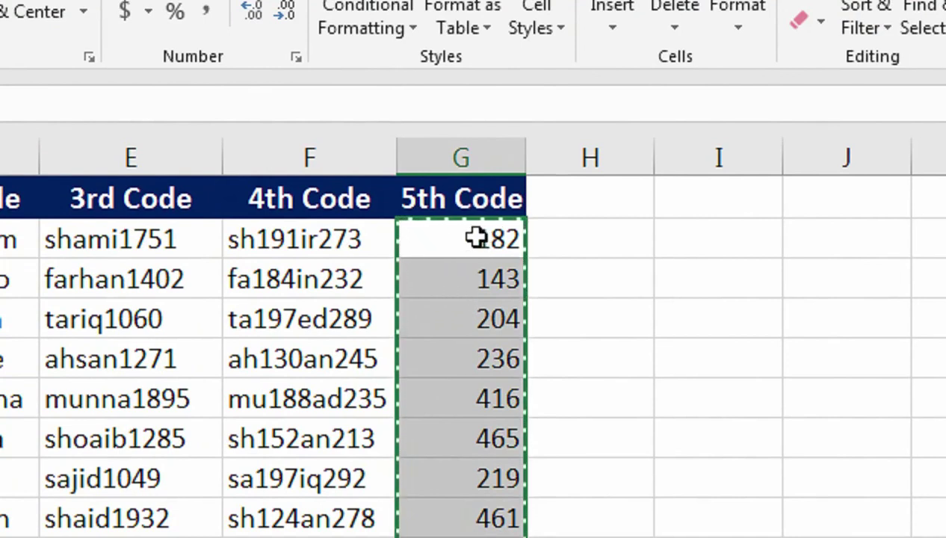
- Enter the text bggb in cell H3 to test whether the 5th Code numbers recalculate, and clear the cell
click(573, 290)
text(bggb)
key(Return)
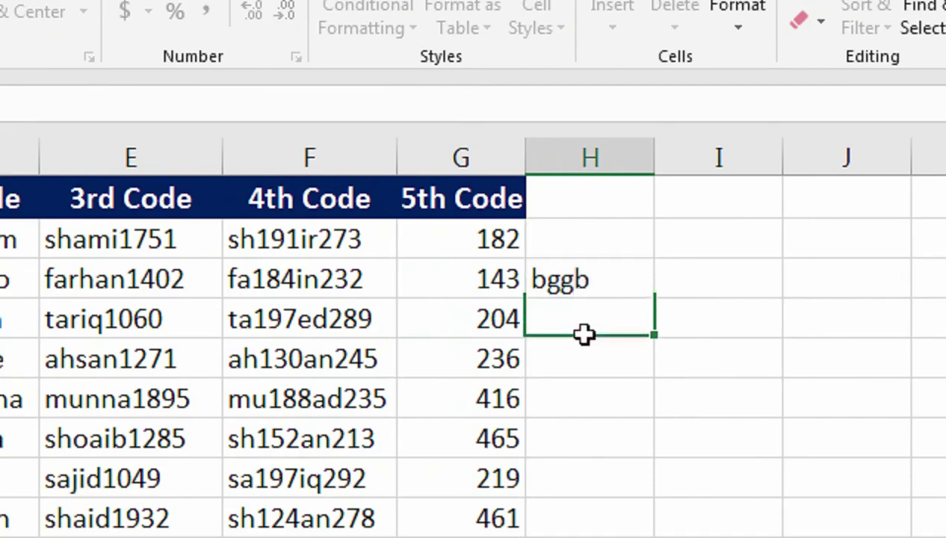
click(555, 283)
key(Delete)
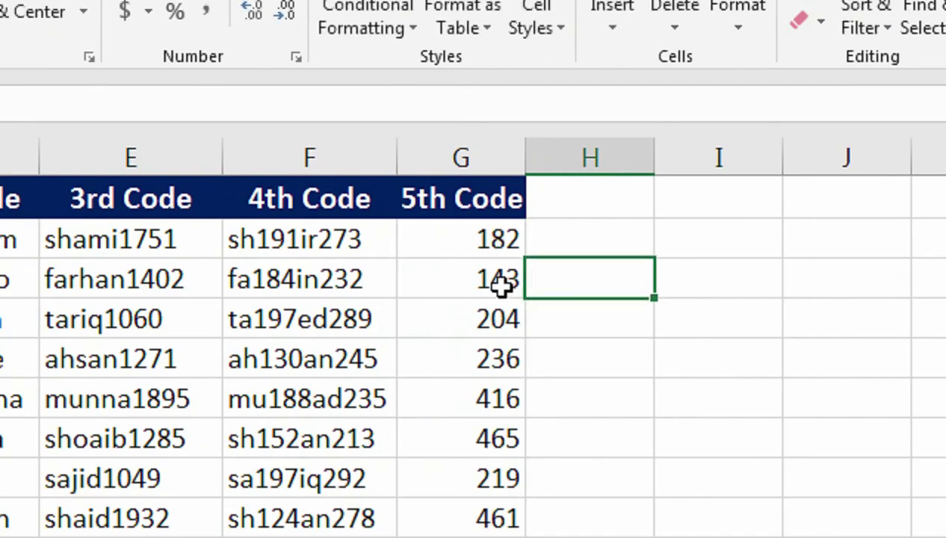
click(443, 238)
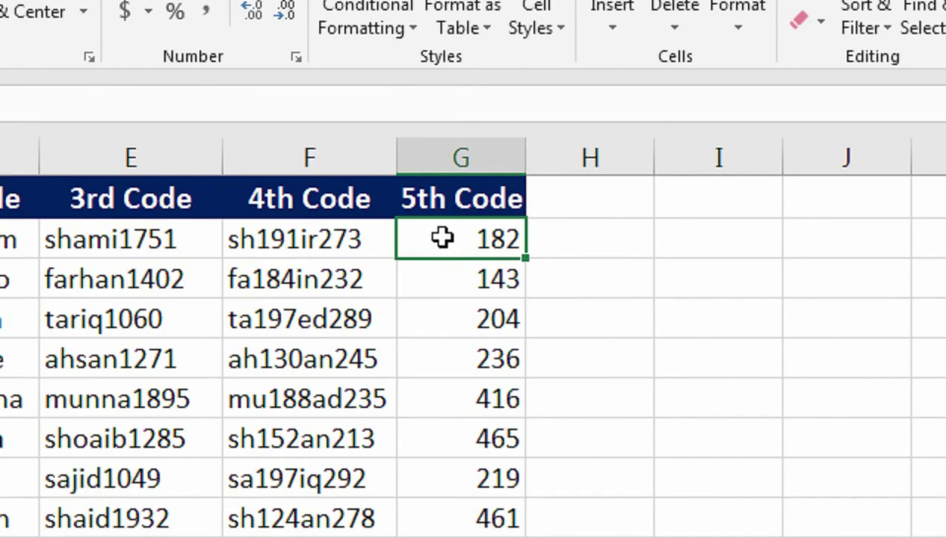
- Enter the formula =abc&RANDBETWEEN(100,200) in cell H2
click(625, 254)
text(=abc)
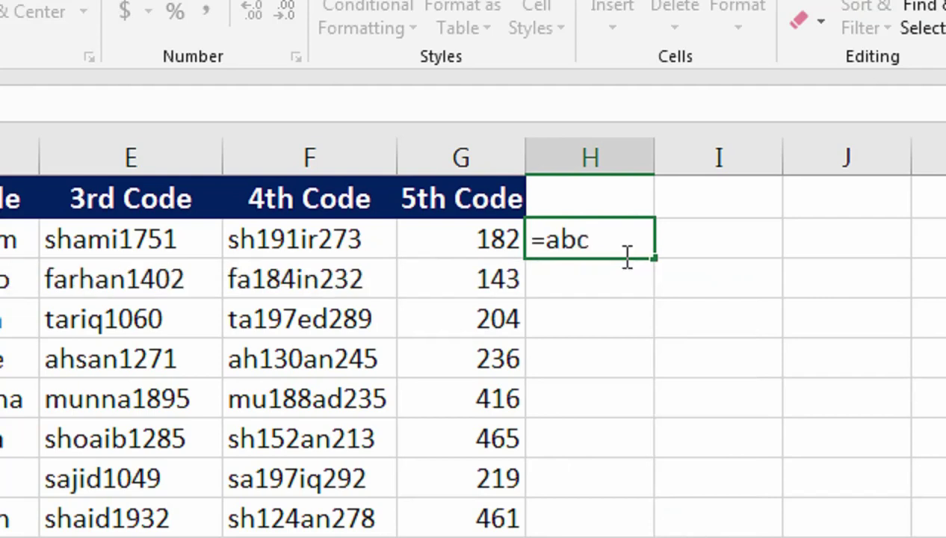
key(Tab)
click(625, 255)
text(=a)
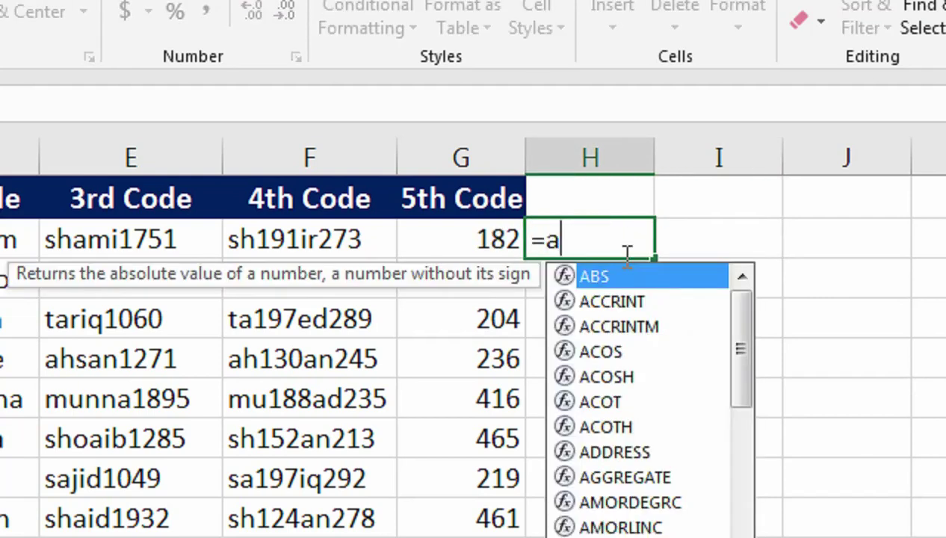
text(bc&ran)
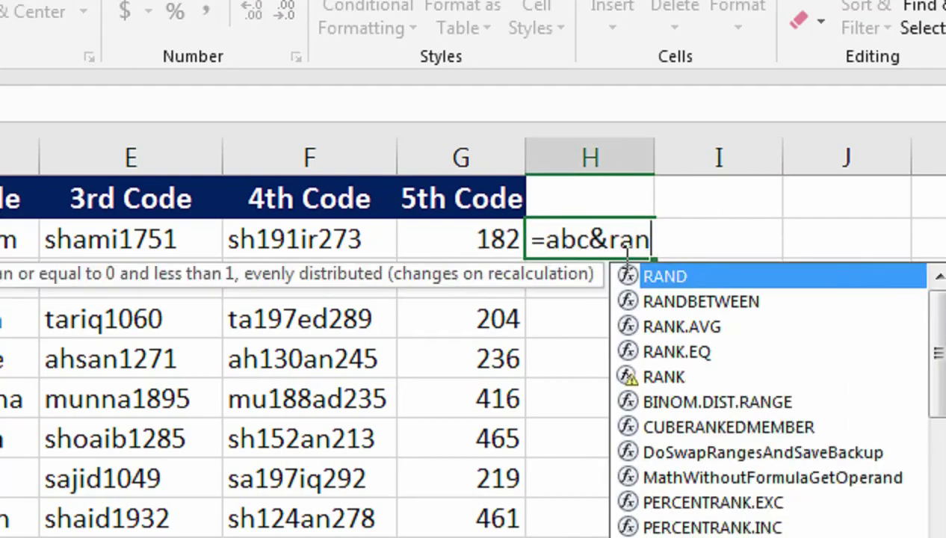
key(Down)
key(Tab)
text(1)
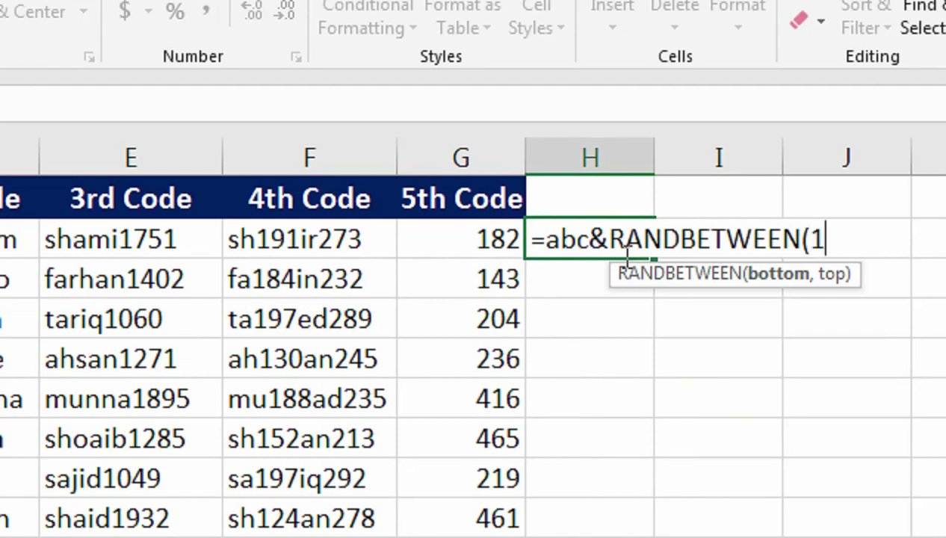
text(00,200)
text(()
text())
key(Return)
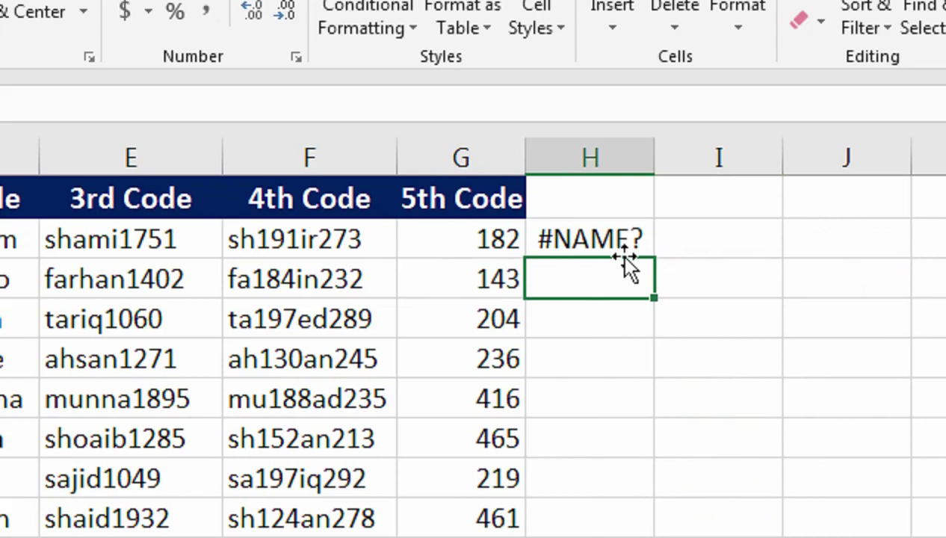
- Enclose abc in double quotes in the H2 formula, making it ="abc"&RANDBETWEEN(100,200)
click(625, 249)
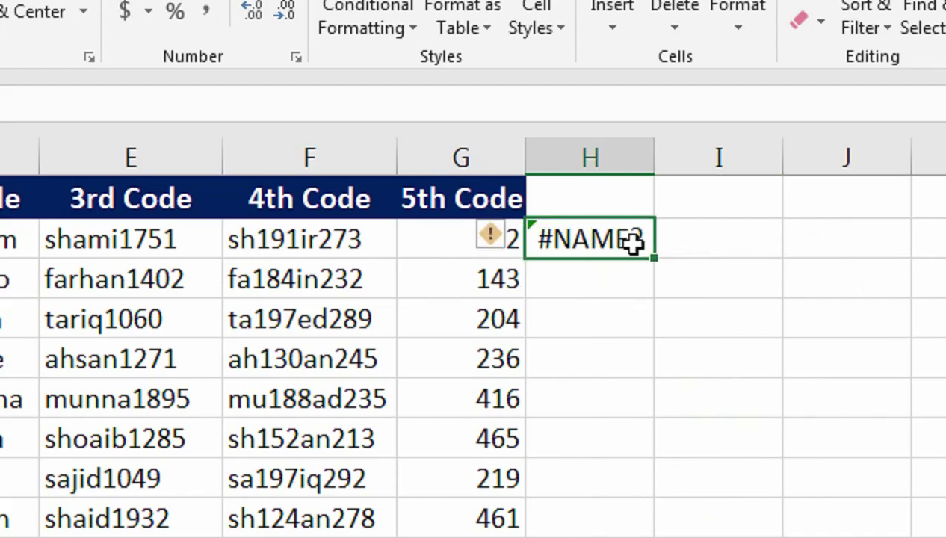
double_click(633, 246)
click(596, 240)
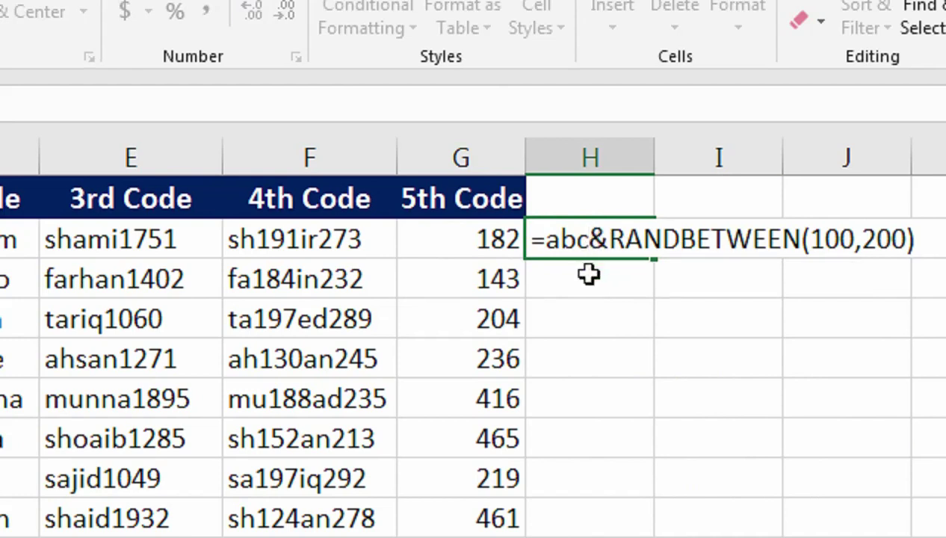
text(")
click(545, 238)
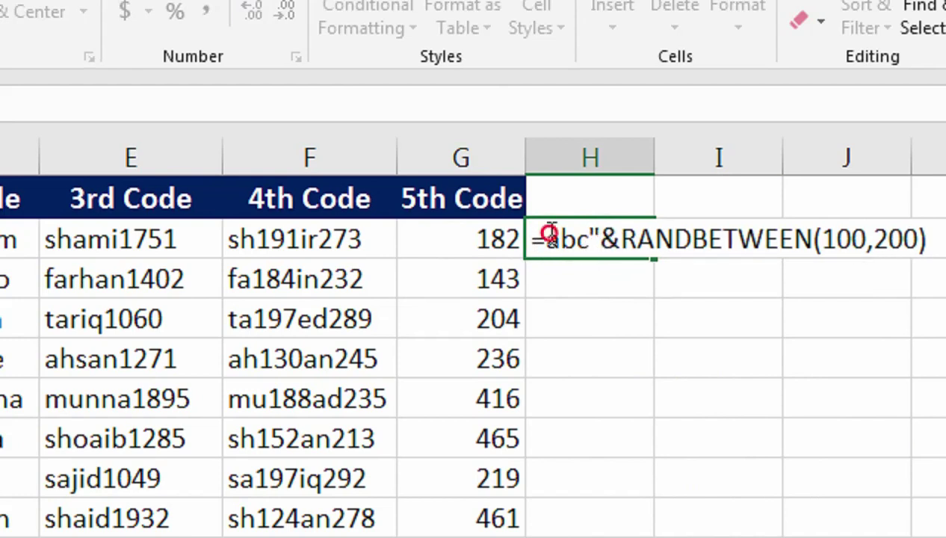
text(")
key(Return)
- Fill the H2 formula down column H, copy the results and paste them over themselves as values
click(619, 249)
double_click(650, 259)
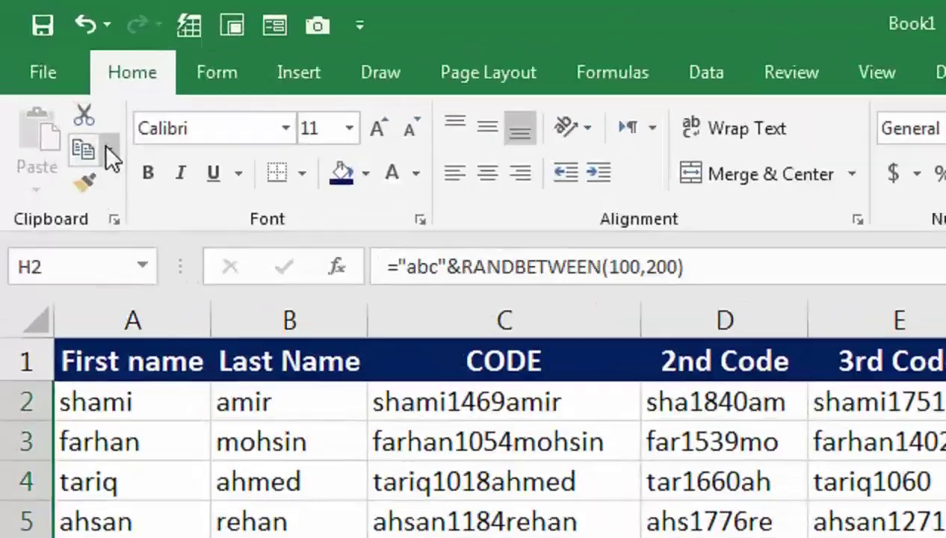
click(107, 148)
click(105, 172)
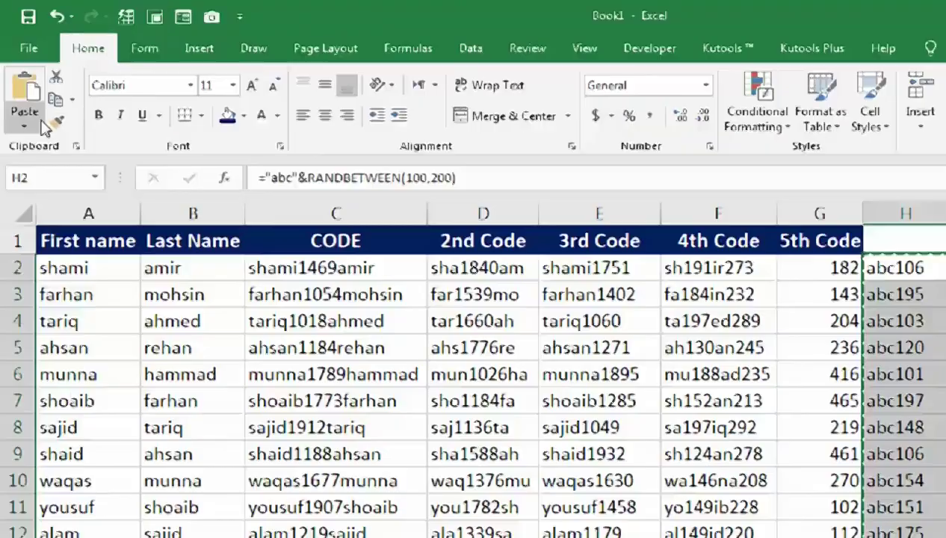
click(36, 189)
click(35, 494)
click(682, 280)
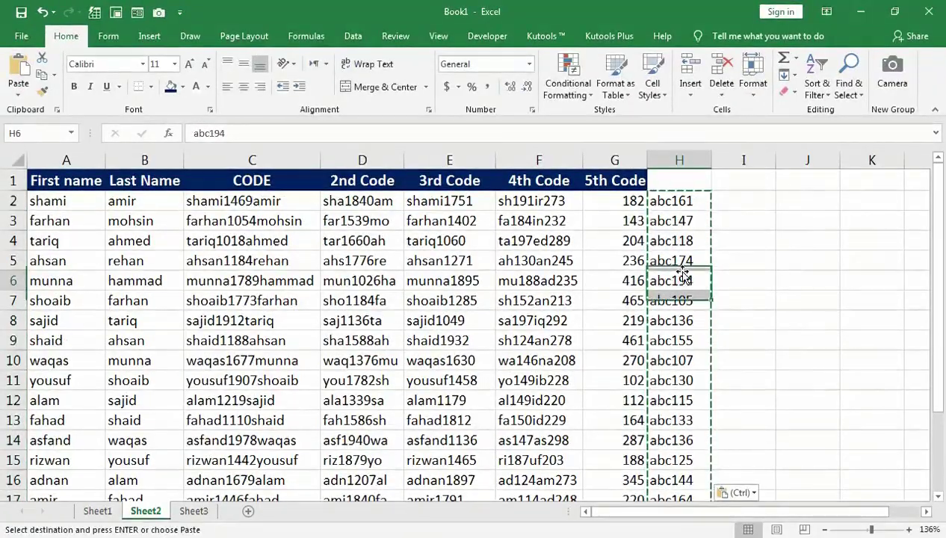